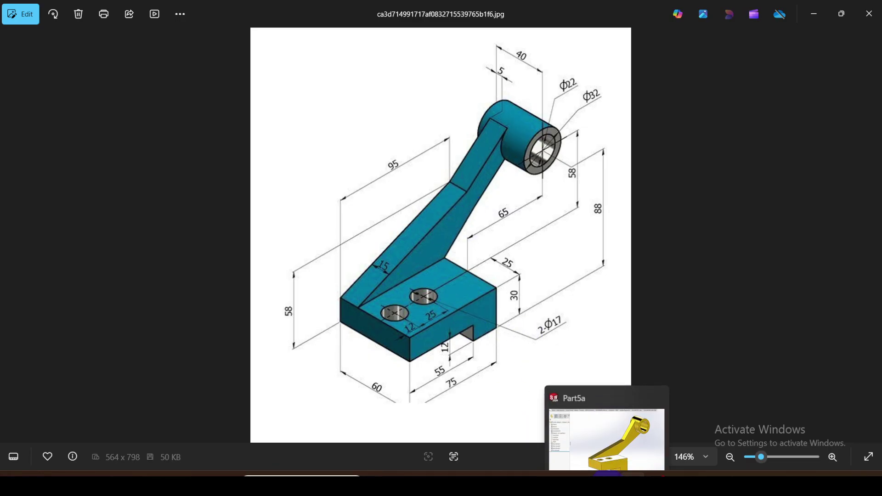
Switch to SOLIDWORKS, close the open Part5a model and create a new part document
left_click(606, 434)
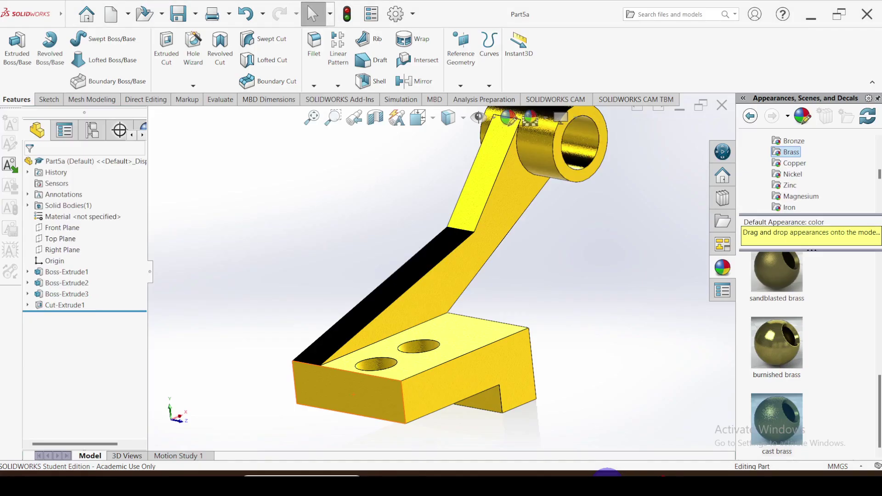
left_click(723, 109)
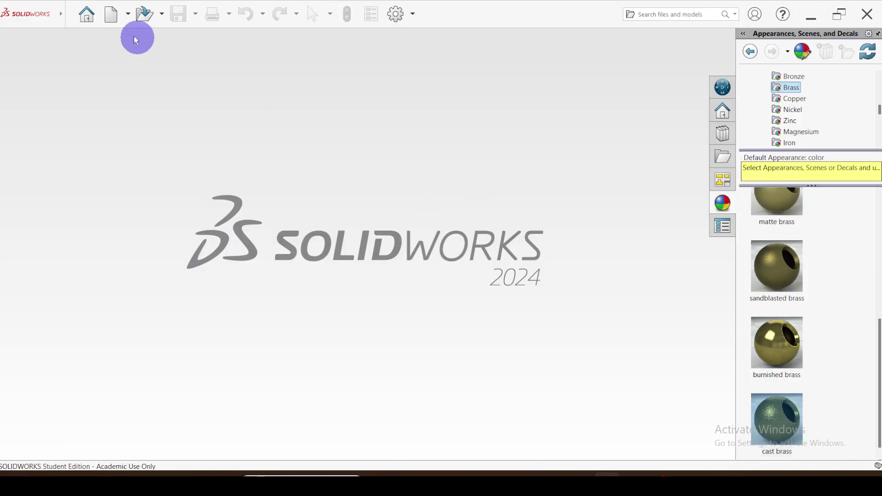
left_click(111, 16)
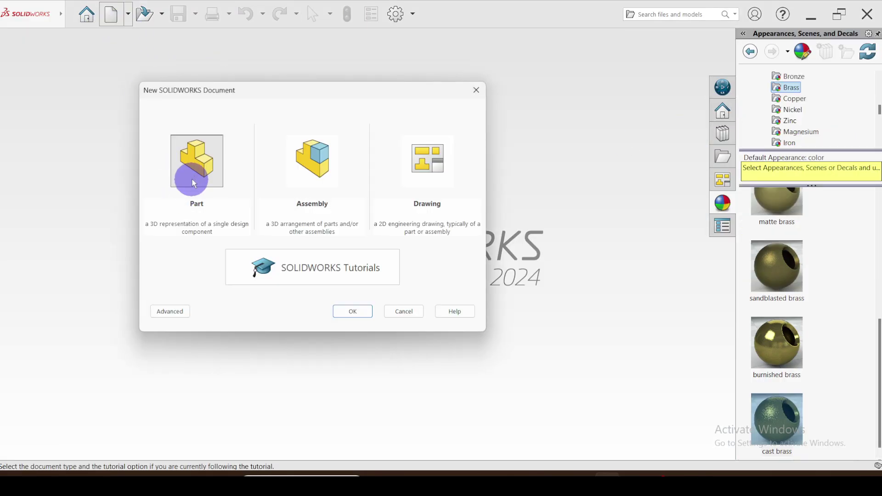
left_click(356, 314)
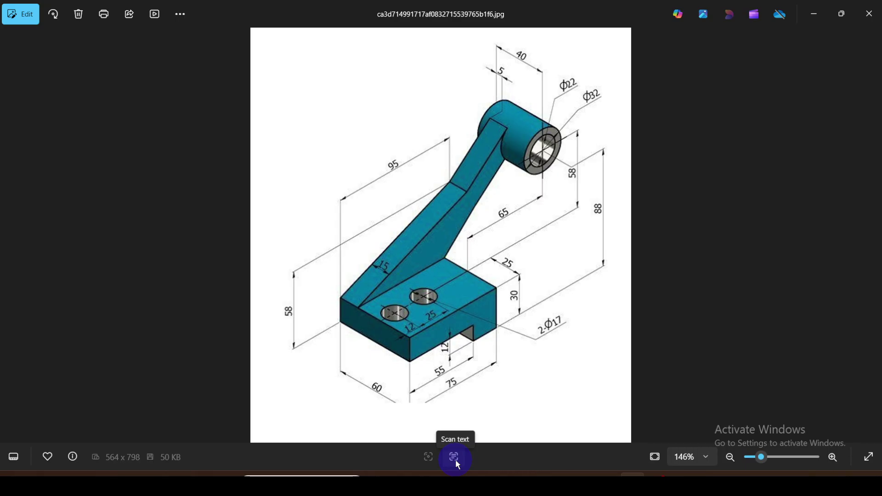
key("alt+Tab")
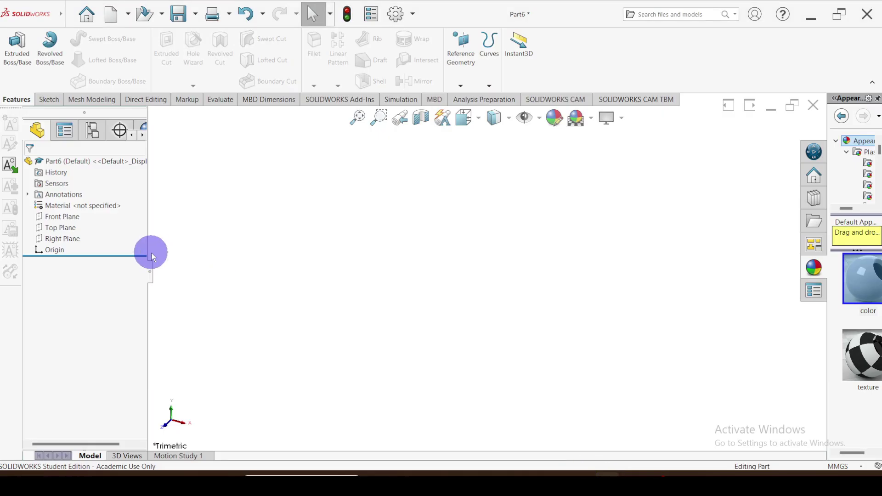
On the Front Plane, sketch a rectangle about 107 by 46 mm from the origin and a smaller rectangle inside its lower-left corner
left_click(67, 221)
left_click(74, 200)
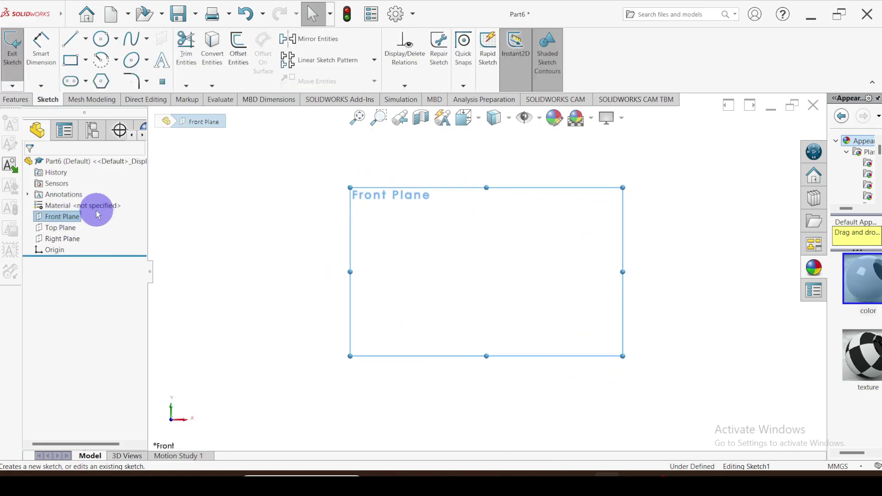
left_click(69, 61)
left_click(71, 62)
mouse_move(489, 274)
left_mouse_down()
mouse_move(456, 248)
mouse_move(324, 203)
left_mouse_up()
left_click_drag(324, 272, 443, 236)
key("Escape")
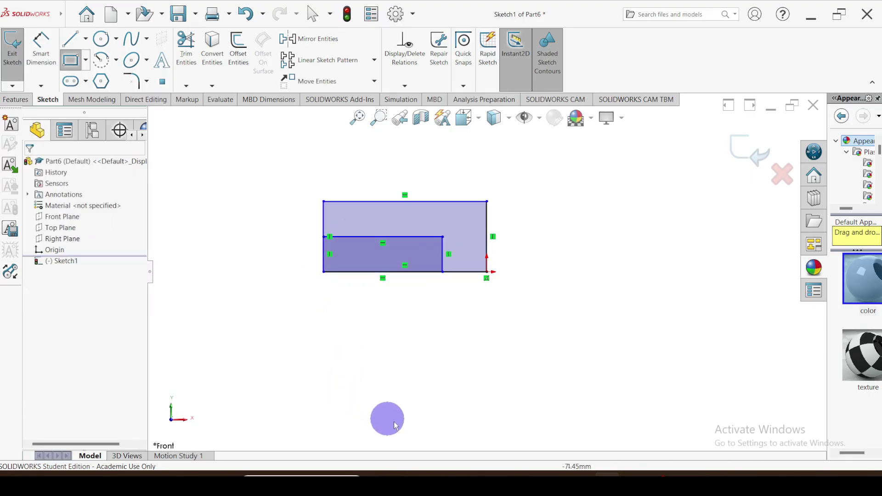
Dimension the outer rectangle to 75 mm wide and 30 mm high
left_click(41, 45)
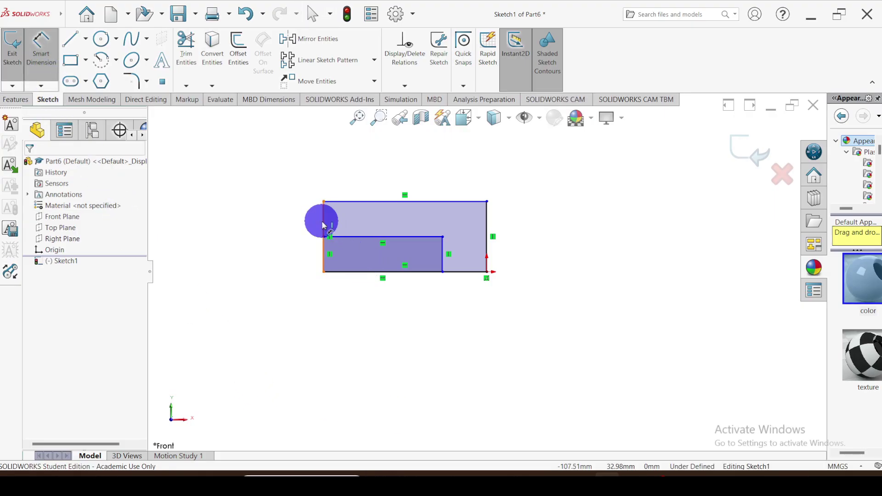
left_click(323, 225)
left_click(486, 239)
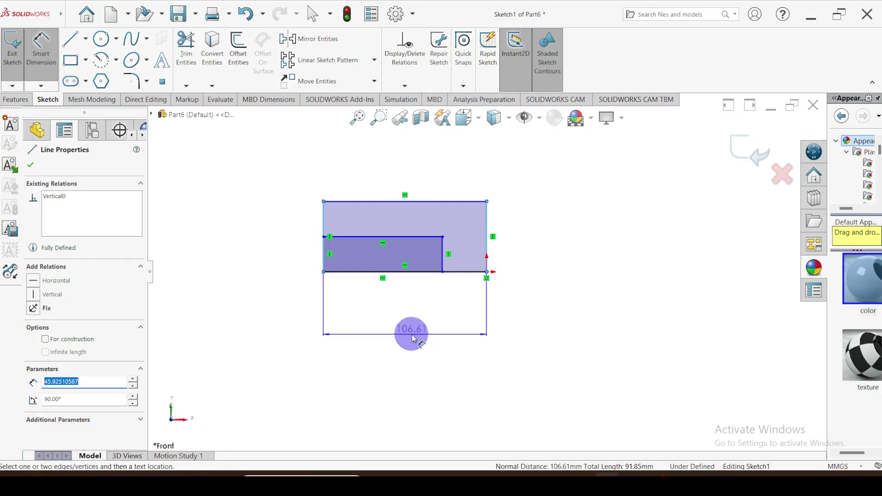
left_click(412, 338)
type("75")
key("Return")
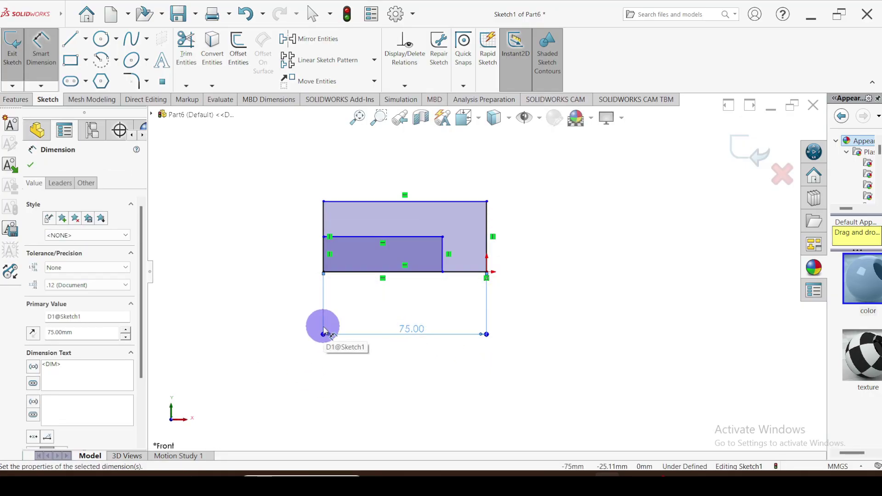
left_click(488, 225)
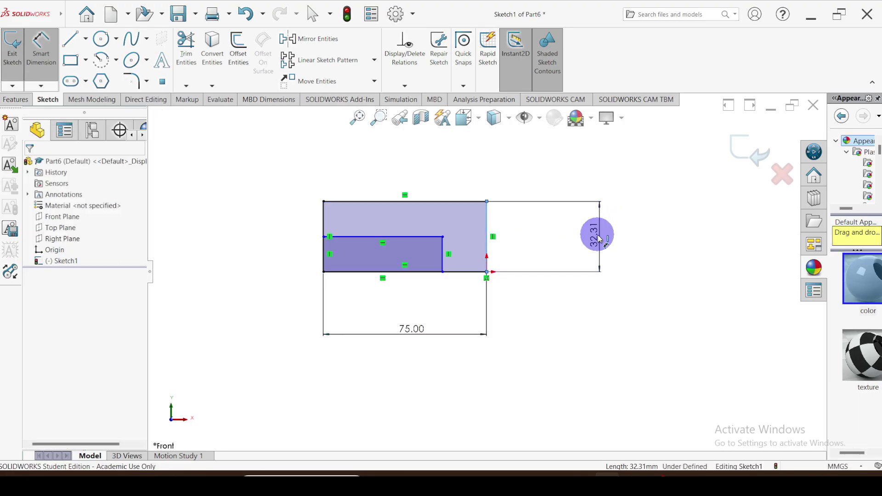
left_click(600, 239)
key("Return")
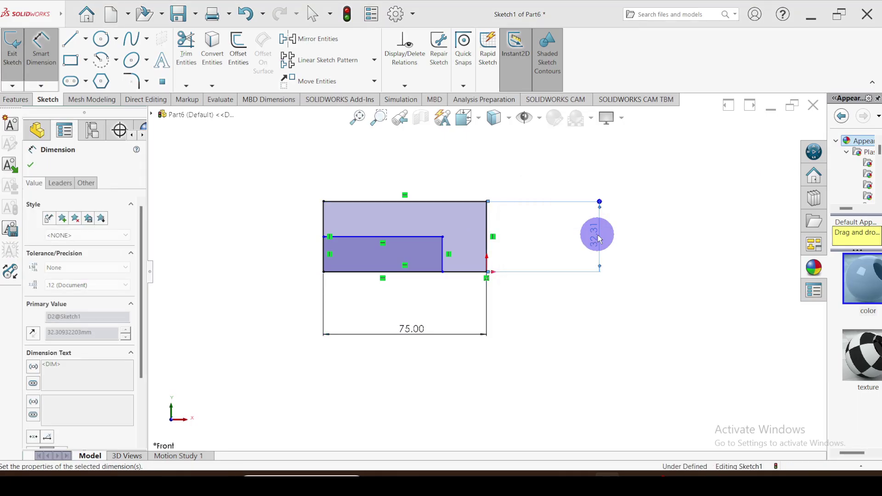
left_click(276, 293)
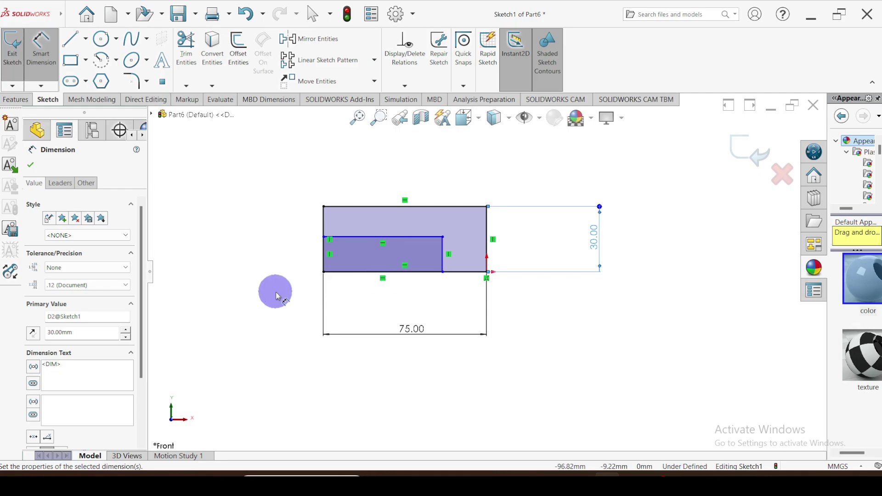
Dimension the inner rectangle to 55 mm wide and 12 mm high
left_click(321, 268)
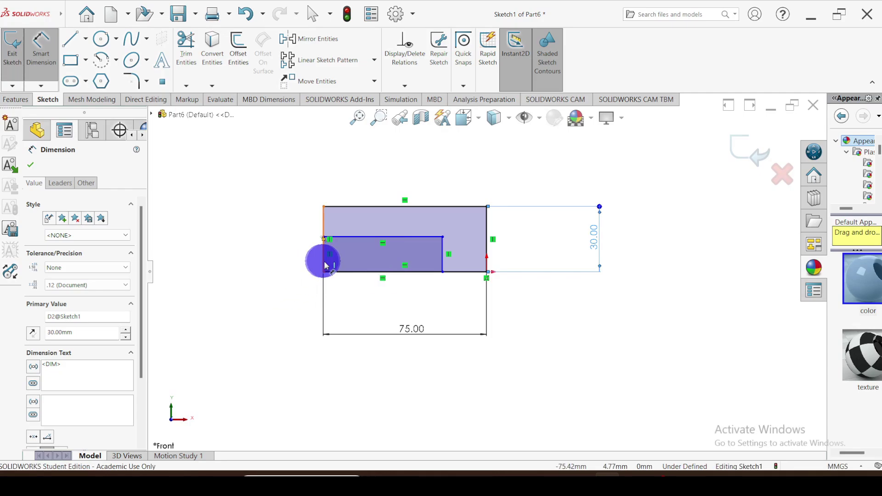
left_click(438, 265)
left_click(385, 303)
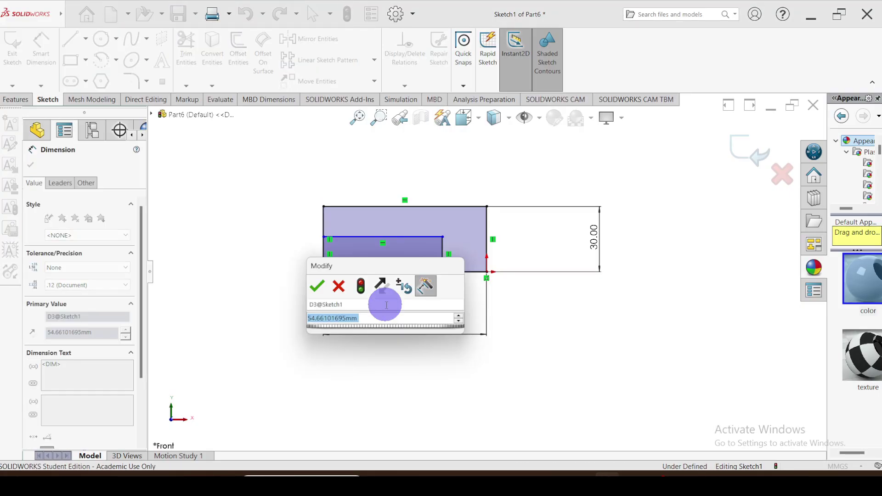
type("55")
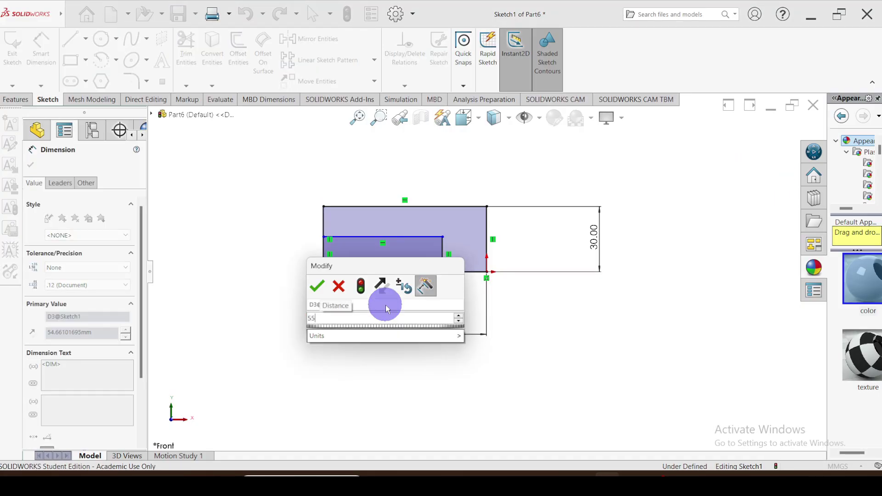
key("Return")
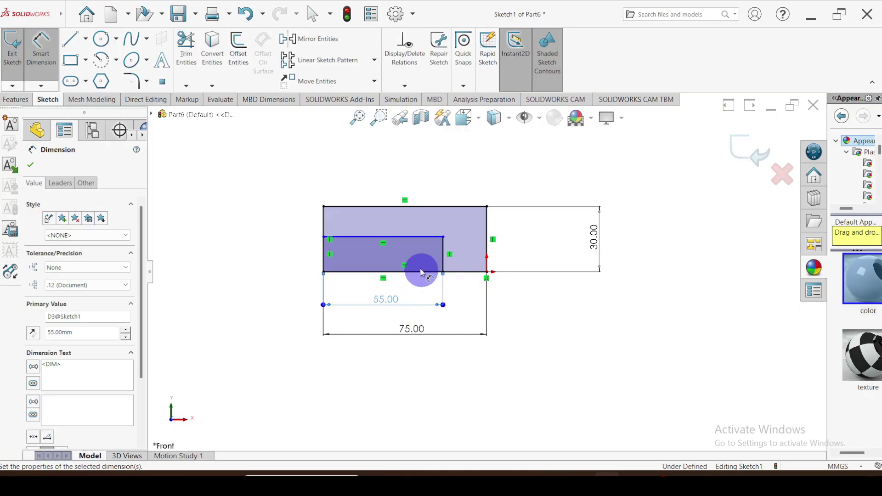
left_click(415, 237)
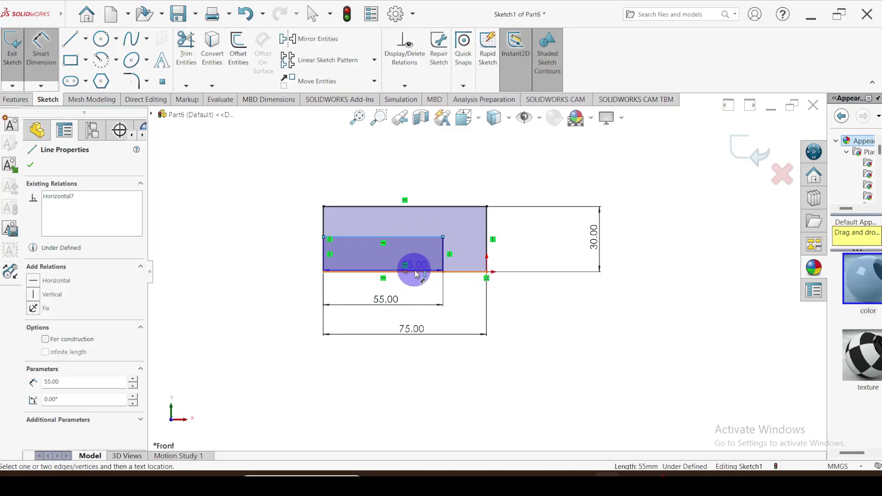
left_click(416, 272)
left_click(280, 271)
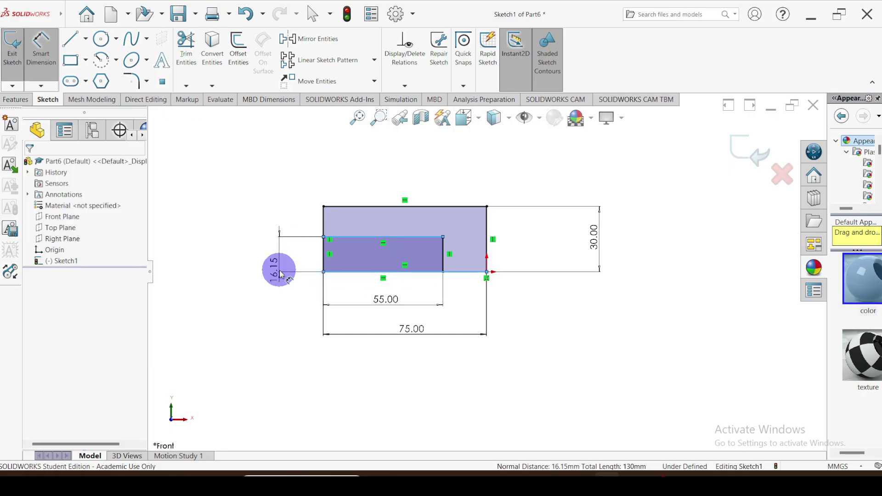
type("12")
key("Return")
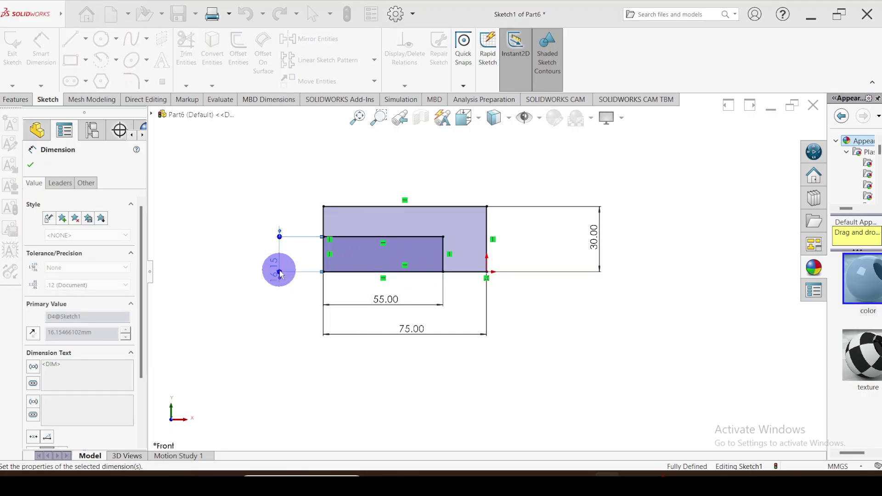
left_click(31, 165)
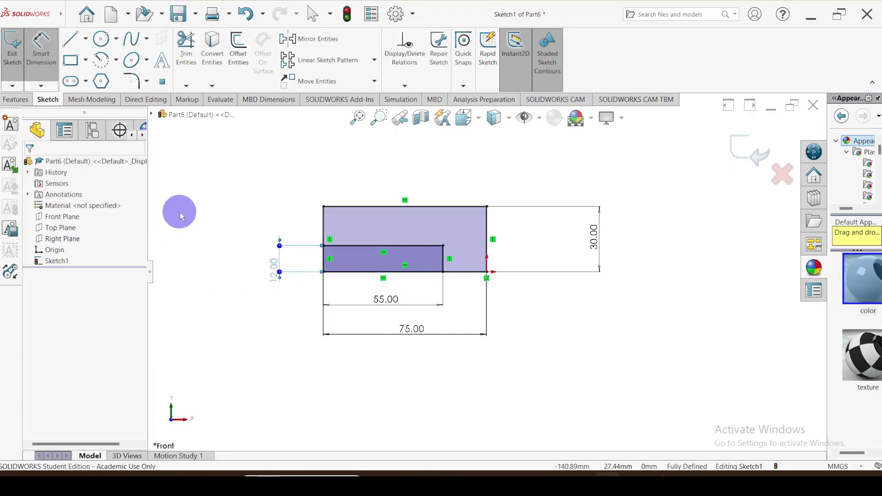
After consulting the reference drawing, sketch a circle about 54 mm in diameter above and to the right of the rectangles
scroll(457, 238, "up", 2)
scroll(551, 322, "down", 1)
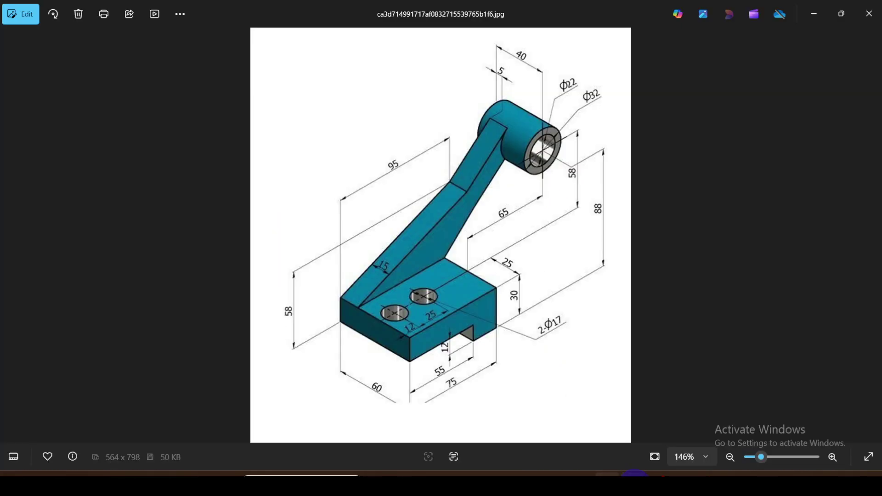
left_click(633, 474)
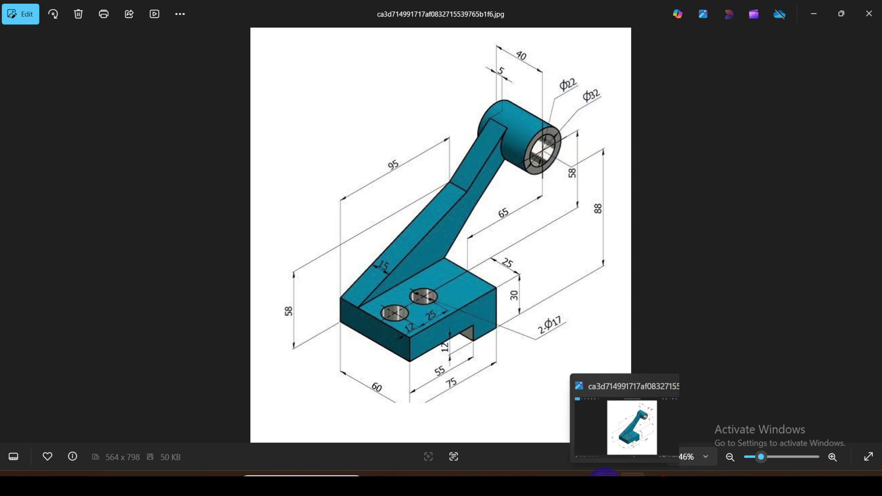
left_click(640, 481)
scroll(485, 285, "up", 2)
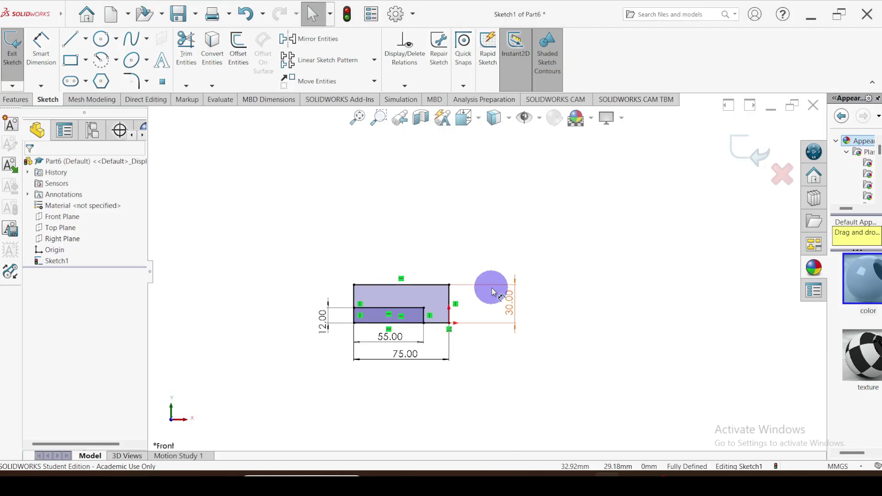
left_click(98, 43)
left_click(570, 184)
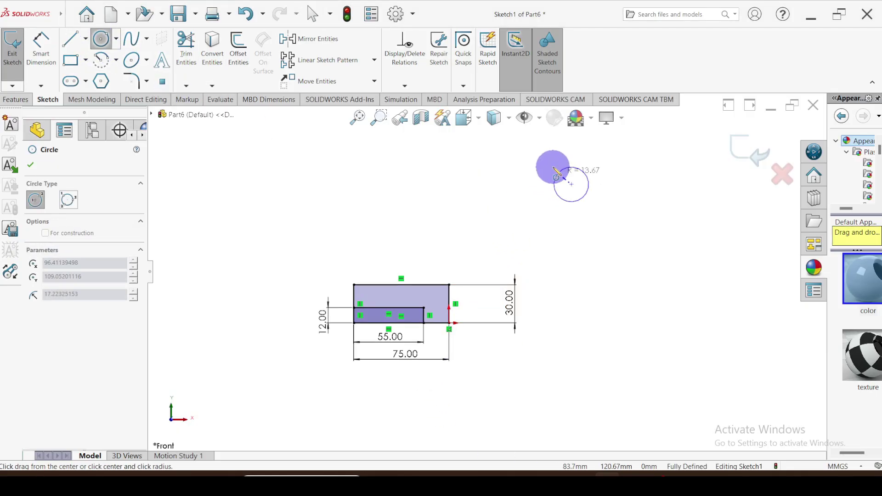
left_click(548, 161)
Set the circle's diameter to 32 mm
left_click(41, 46)
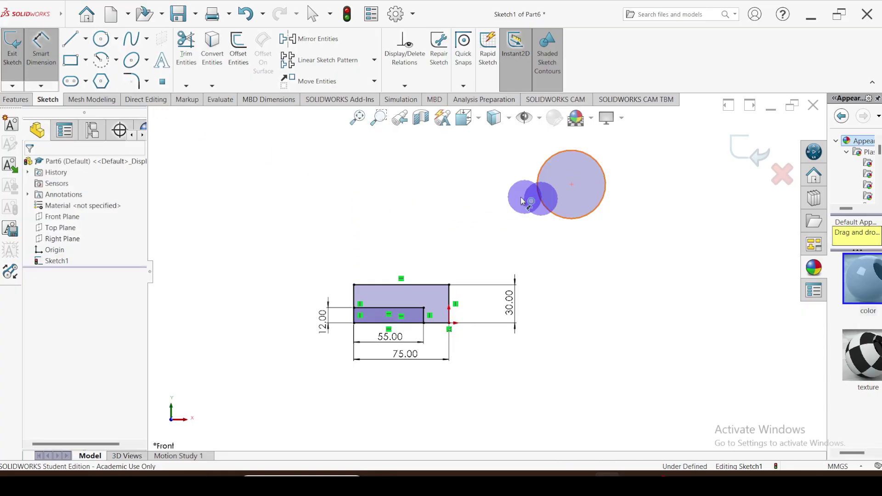
left_click(537, 196)
left_click(489, 199)
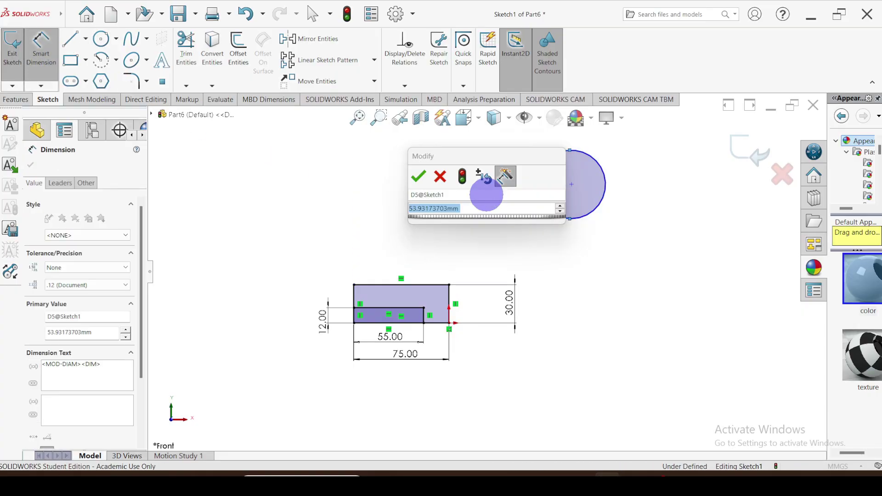
type("32")
key("Return")
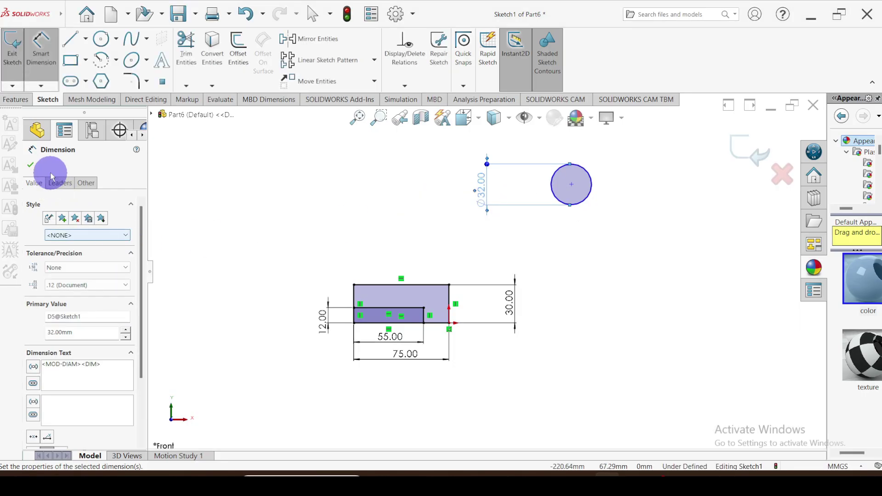
left_click(31, 171)
Sketch a second circle concentric with the 32 mm circle and set its diameter to 22 mm
left_click(101, 39)
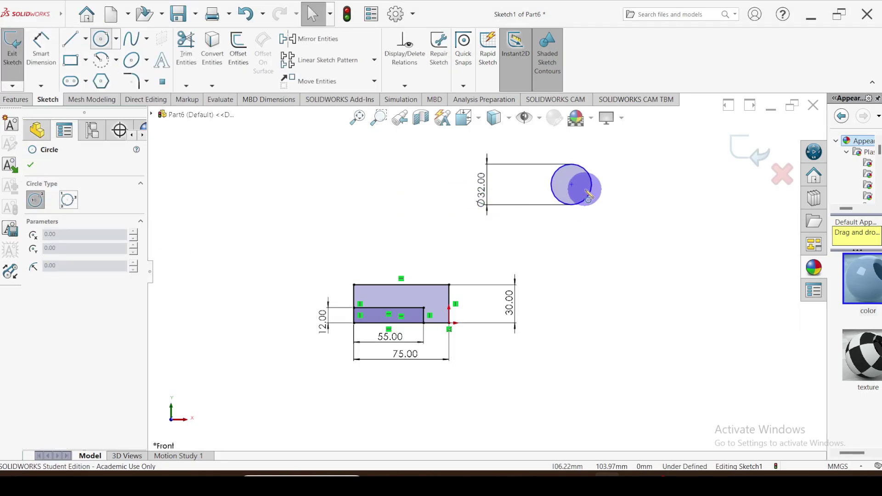
left_click(571, 185)
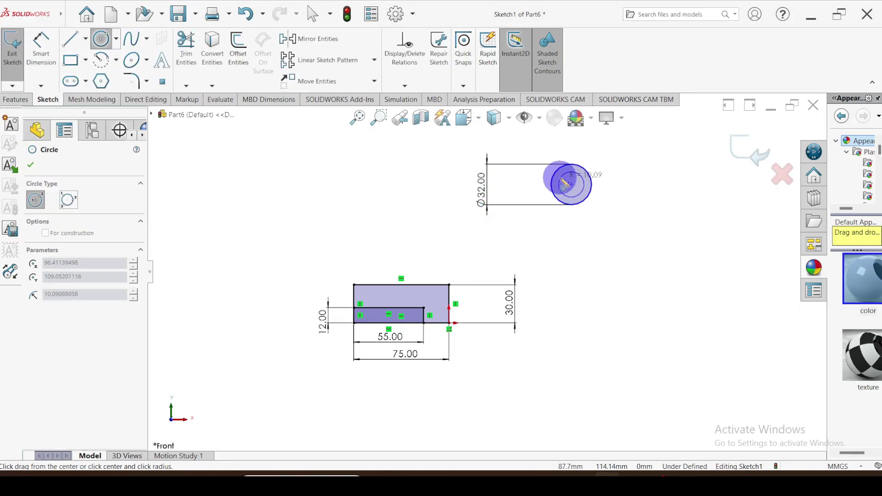
left_click(564, 184)
key("Escape")
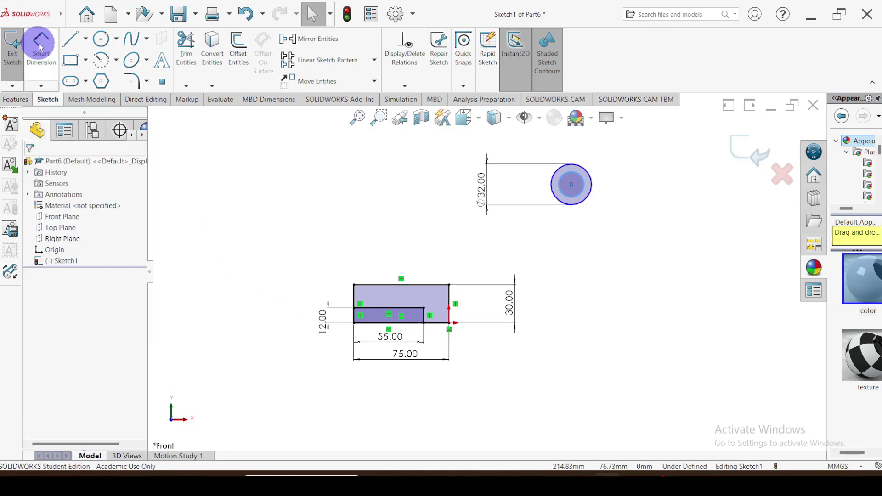
left_click(40, 46)
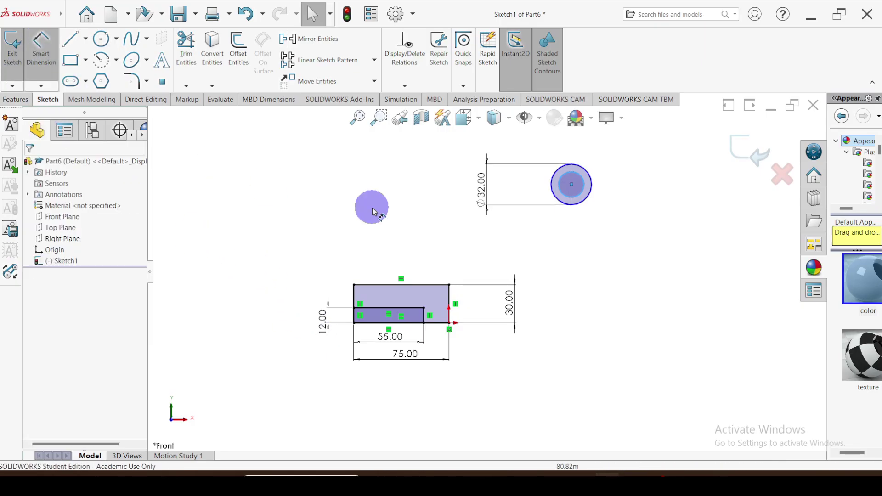
left_click(581, 198)
left_click(645, 223)
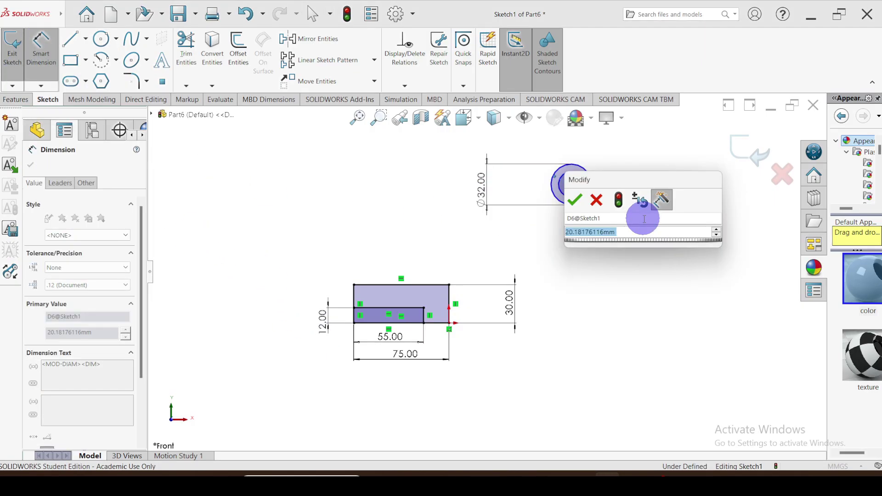
type("20")
key("Return")
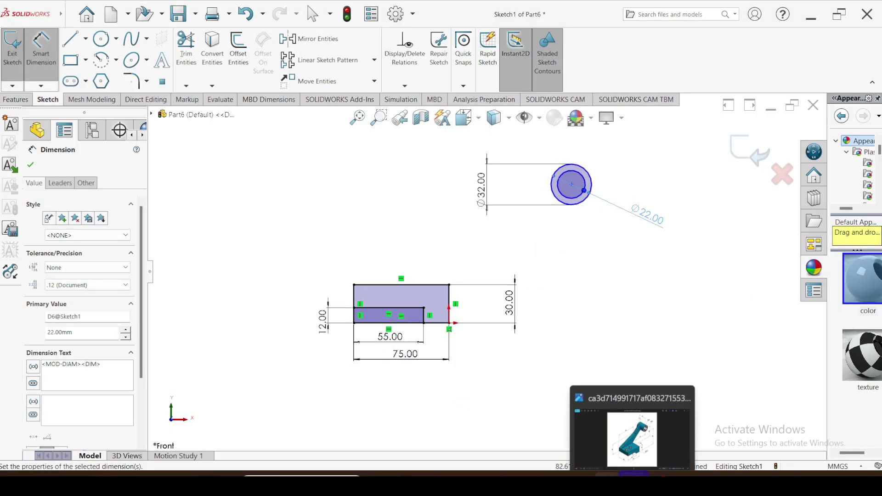
After consulting the reference drawing, dimension the circle centre 88 mm above the outer rectangle's bottom edge
left_click(629, 472)
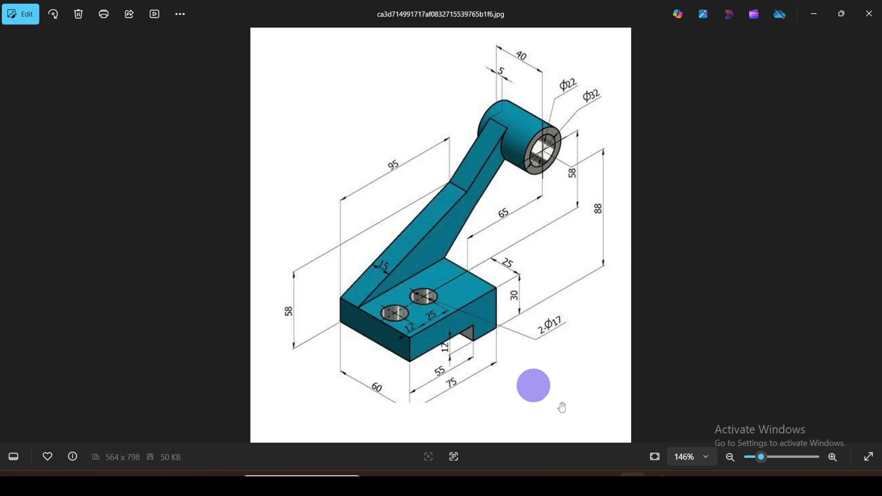
left_click(609, 480)
left_click(782, 174)
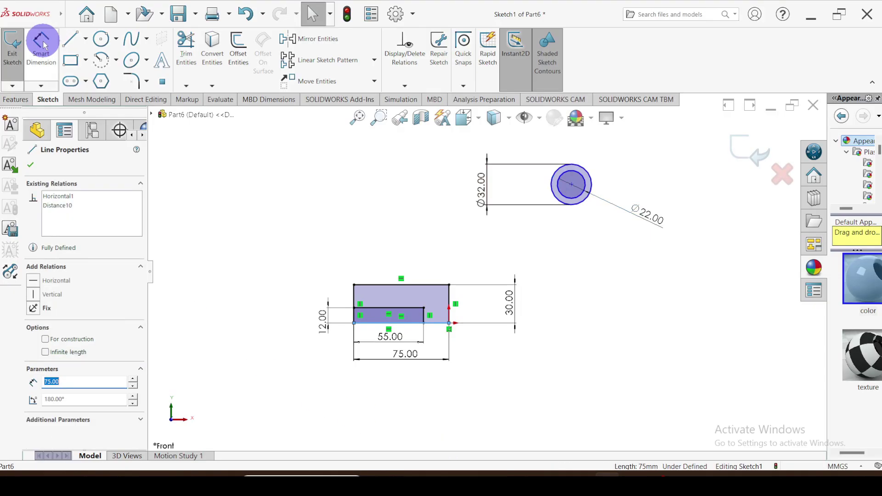
left_click(572, 184)
left_click(439, 325)
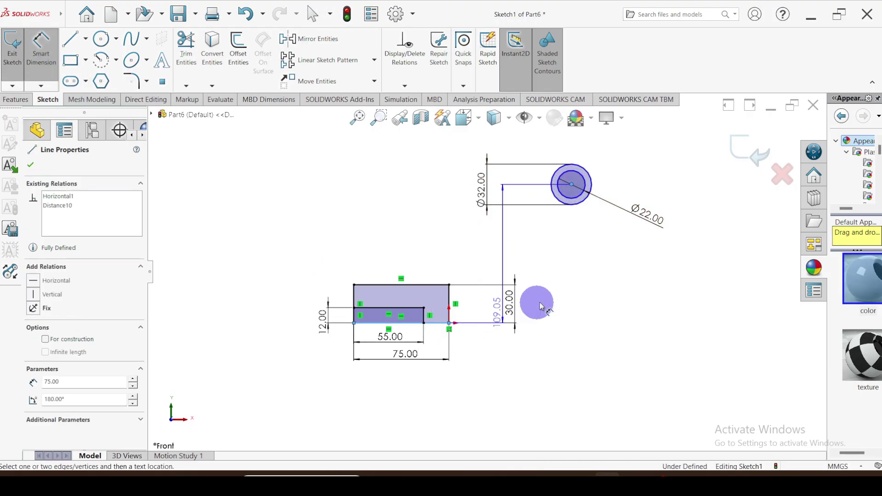
left_click(724, 283)
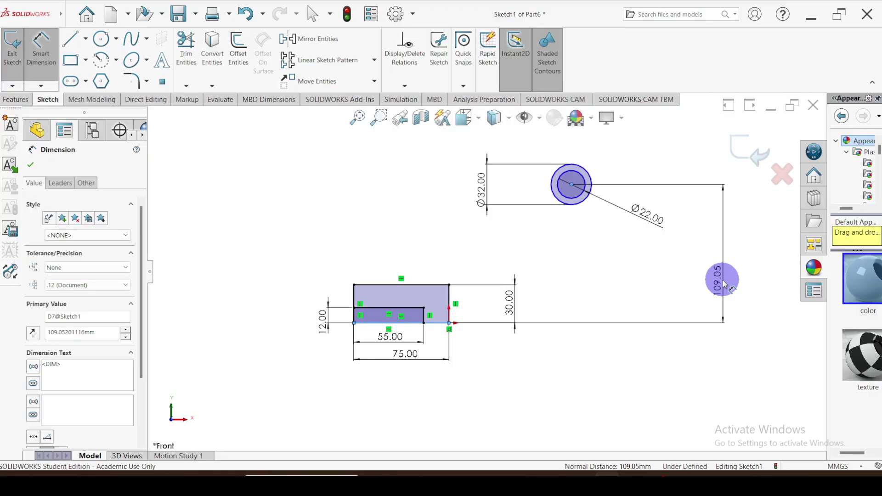
type("88")
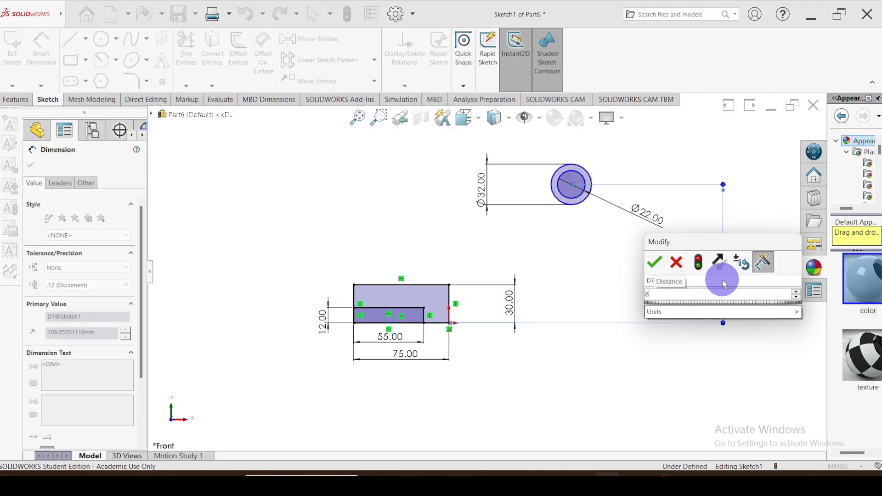
left_click(654, 262)
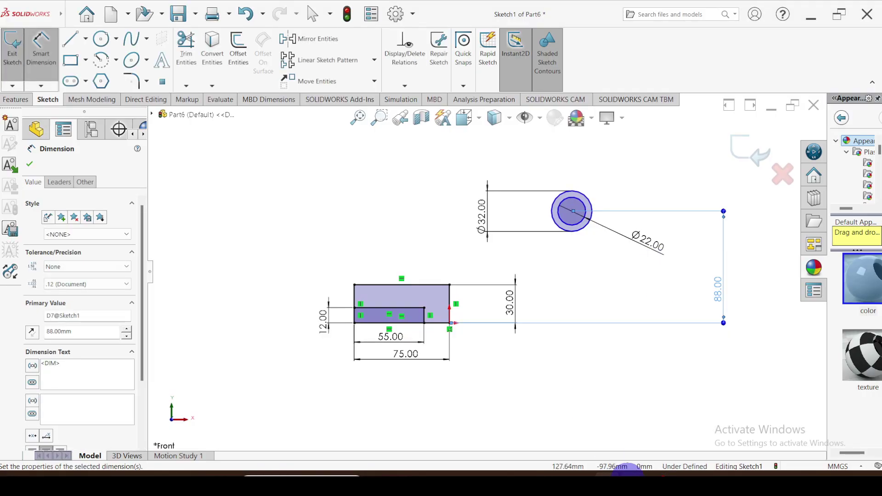
Check the reference drawing and dimension the circle centre 65 mm horizontally from the outer rectangle's right edge
left_click(630, 474)
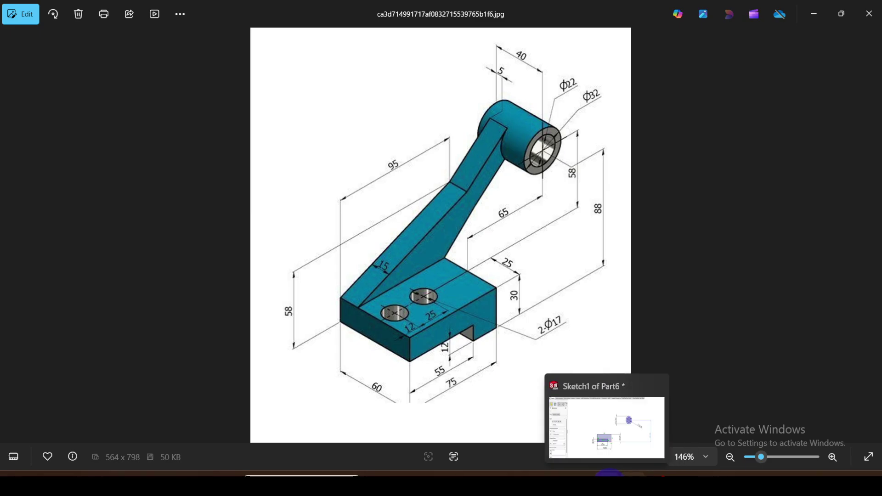
left_click(590, 473)
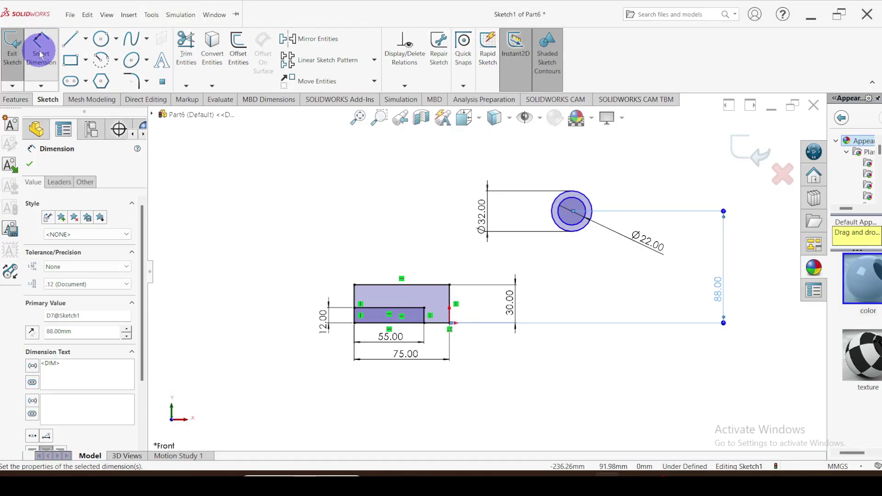
left_click(450, 299)
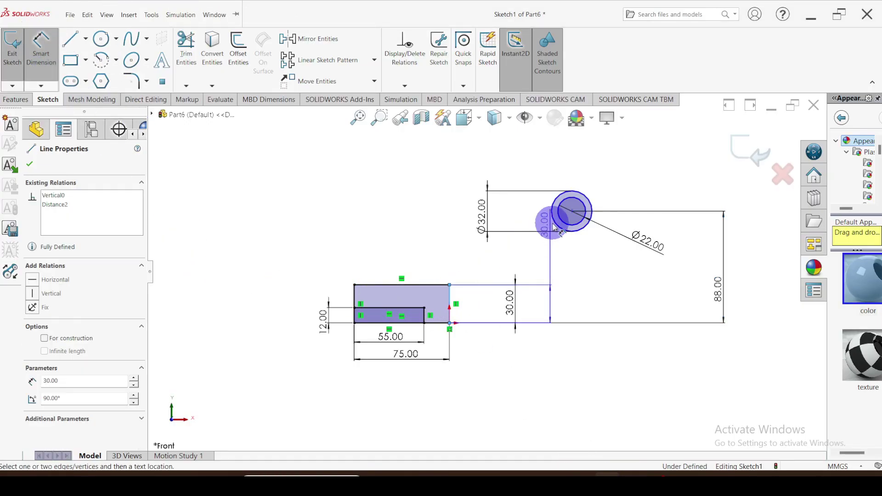
left_click(571, 211)
left_click(530, 376)
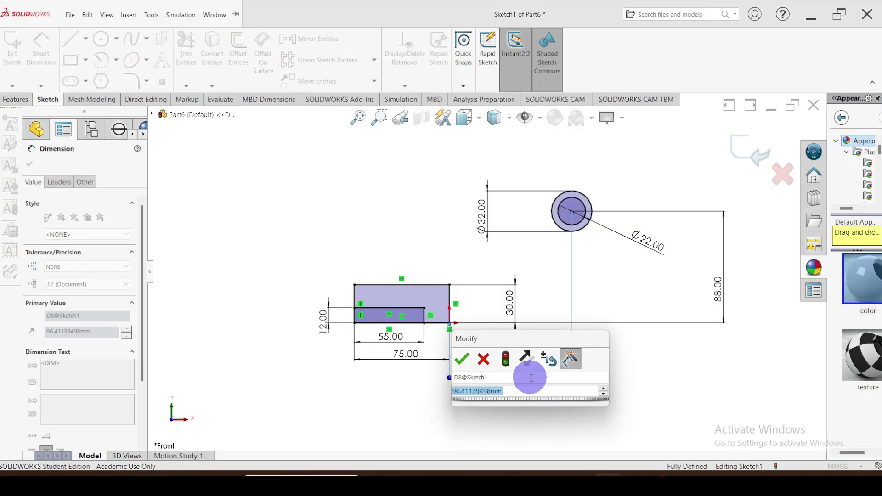
type("65")
key("Return")
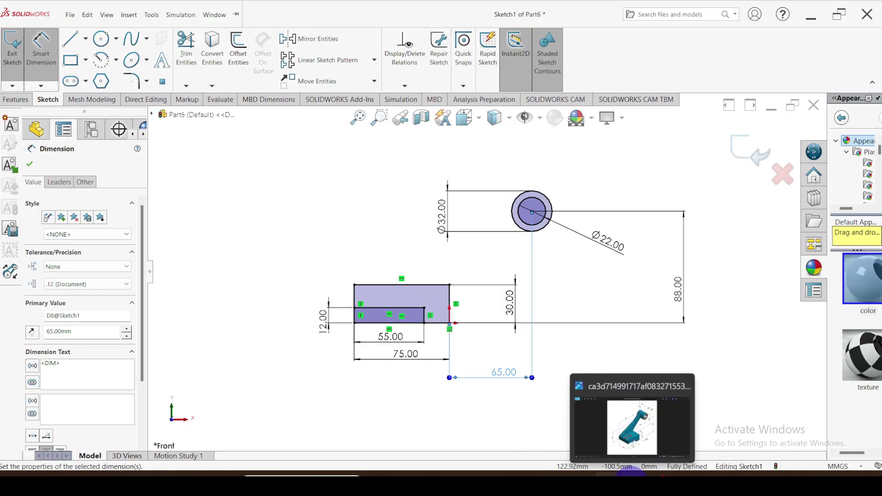
Sketch two connected lines from the outer rectangle's upper-left corner, bending about 91 mm across and 62 mm above the base, ending tangent to the 32 mm circle
left_click(631, 475)
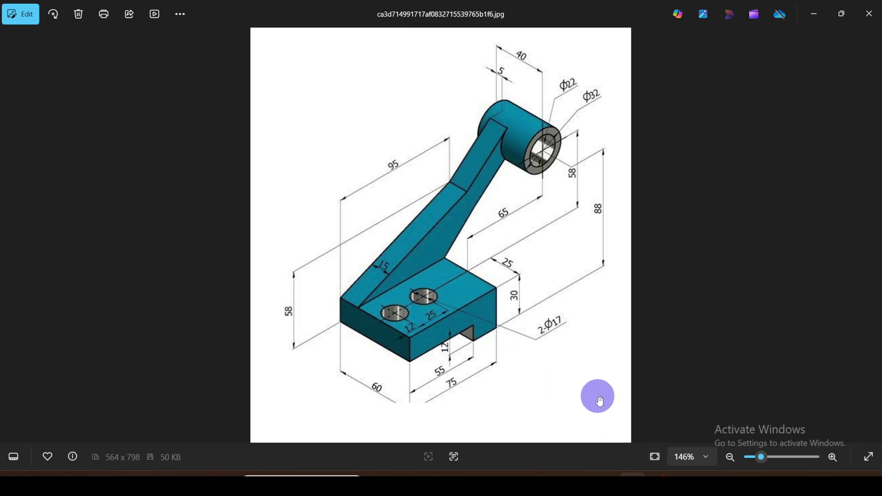
left_click(606, 476)
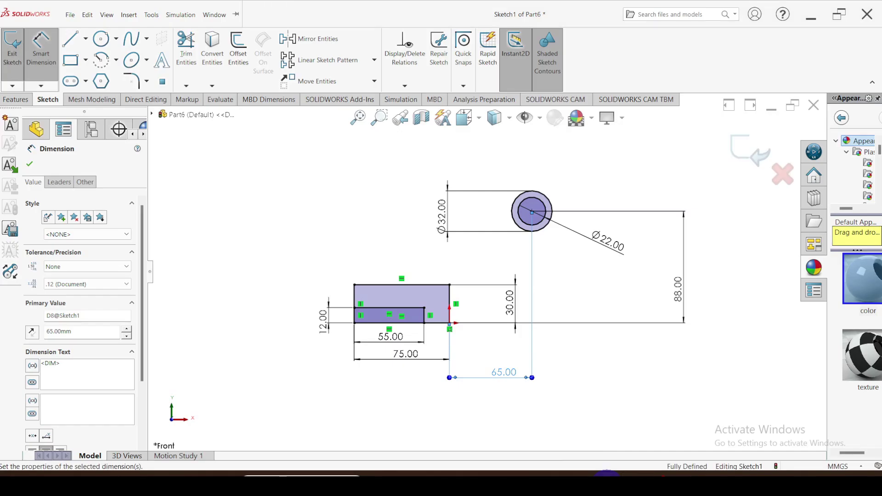
left_click(71, 39)
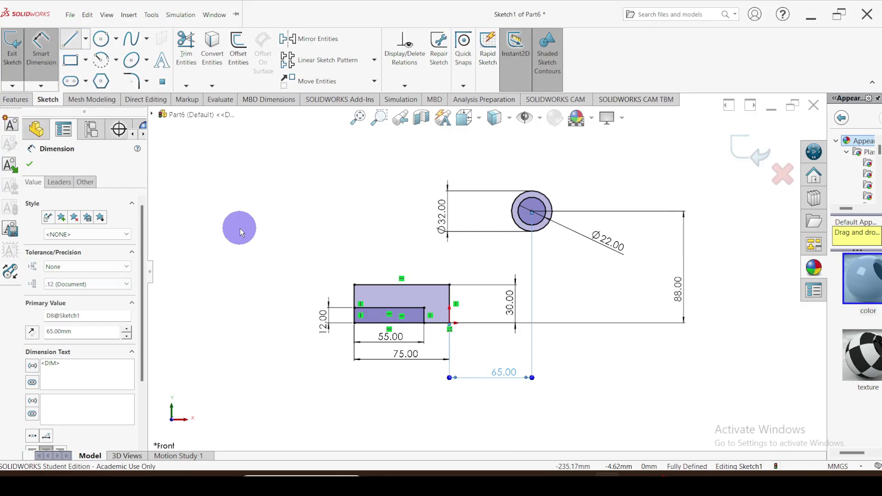
left_click(355, 285)
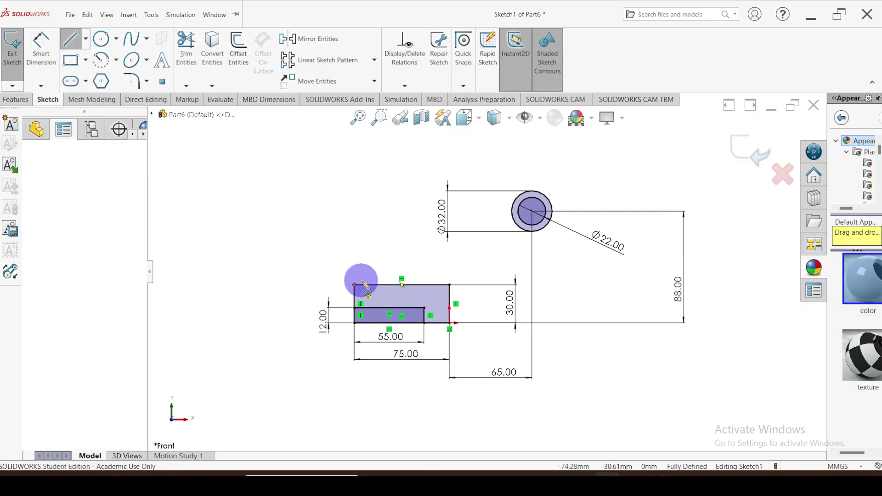
left_click(469, 244)
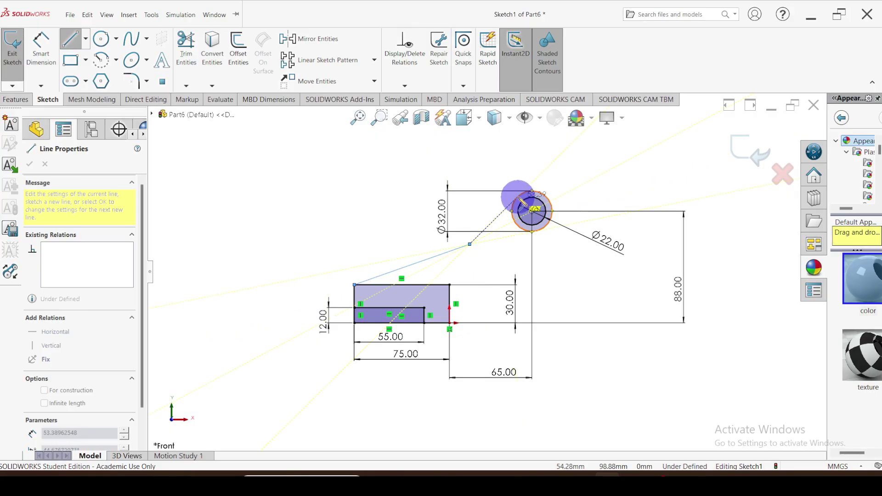
left_click(521, 199)
key("Escape")
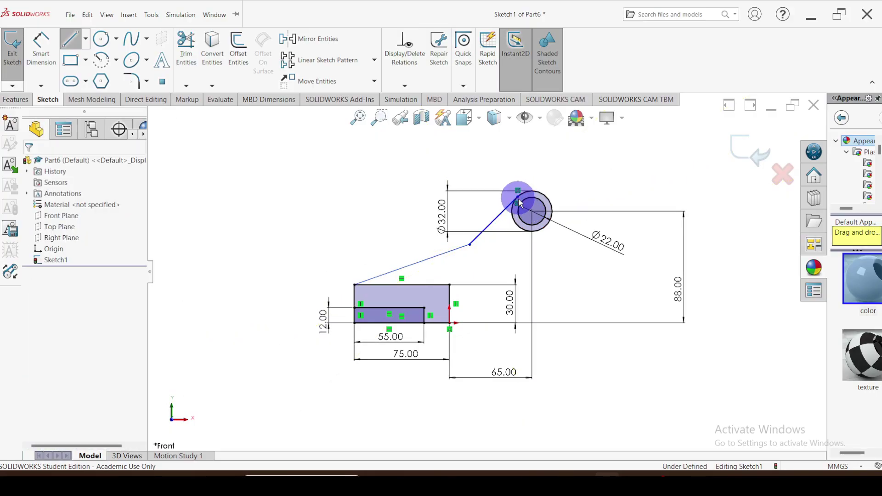
Sketch a line about 86 mm long from the outer rectangle's upper-right corner to the 32 mm circle's lower side, tangent to it
left_click(72, 42)
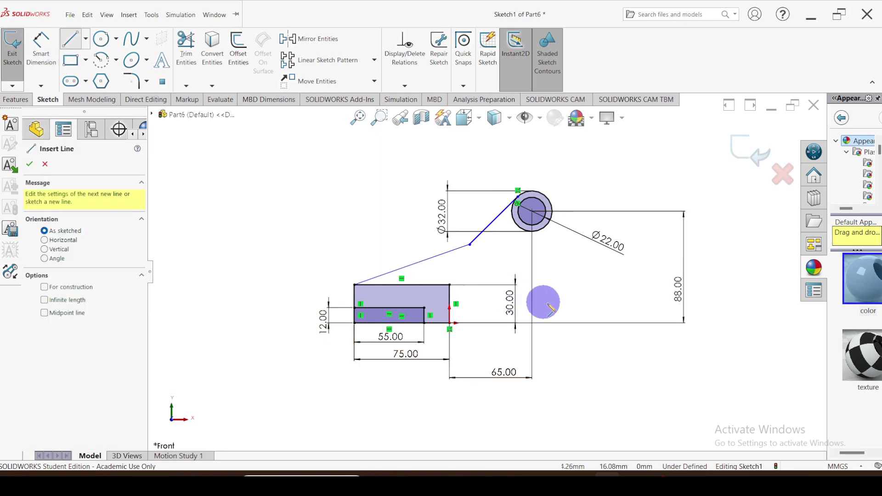
left_click(450, 286)
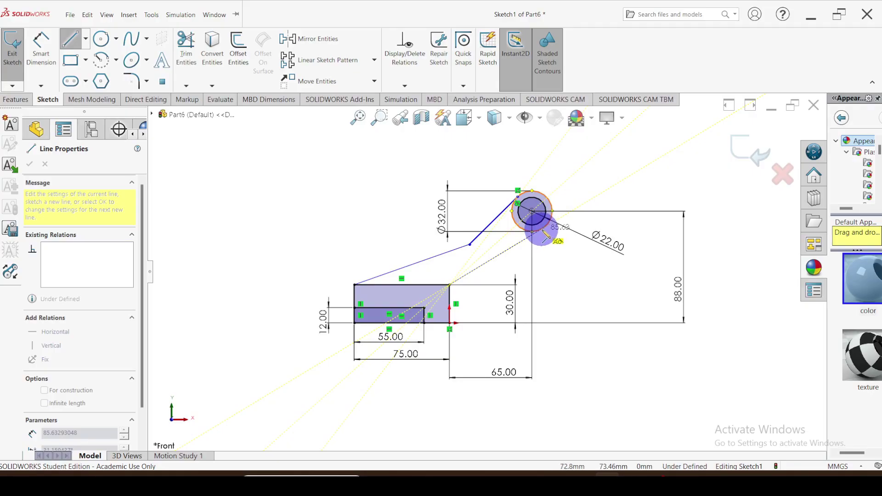
left_click(543, 229)
key("Escape")
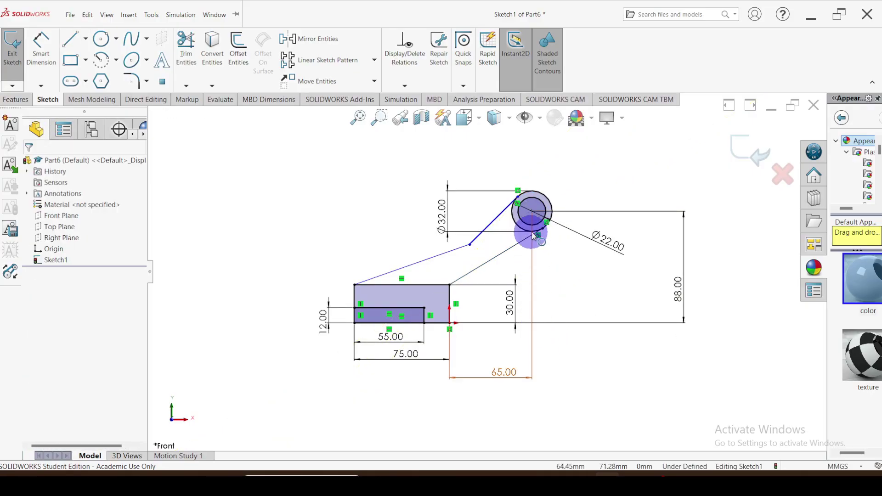
scroll(545, 247, "down", 4)
scroll(529, 228, "up", 1)
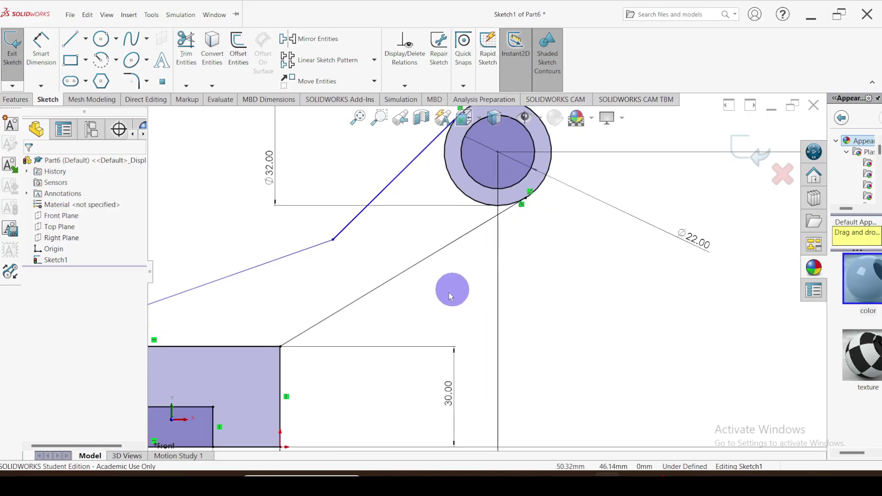
scroll(342, 298, "up", 3)
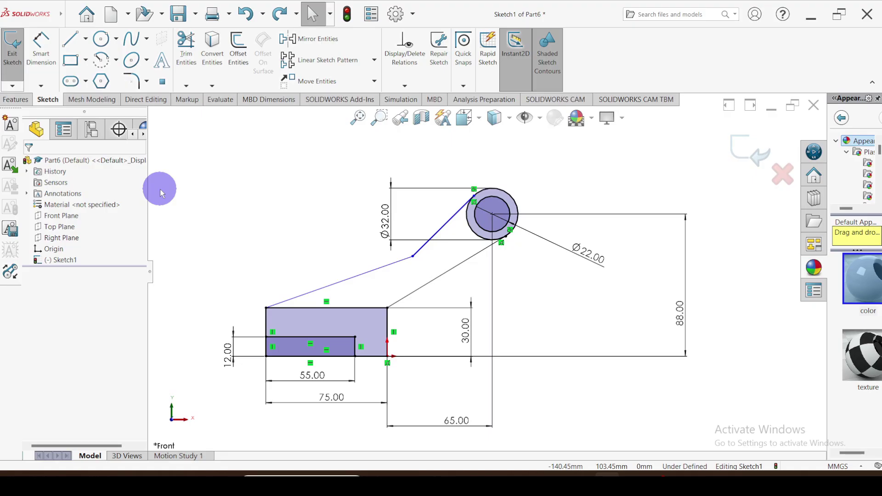
Check the reference drawing and dimension the arm's bend point 95 mm horizontally from the outer rectangle's left edge
left_click(632, 474)
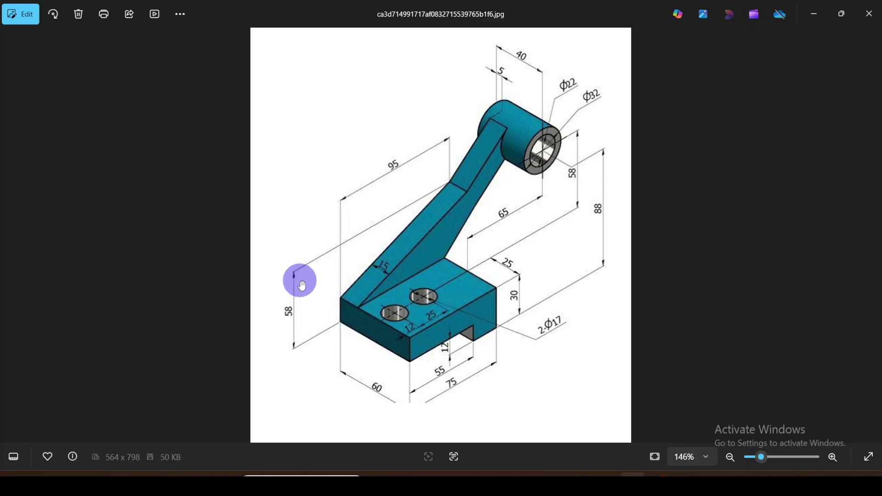
key("alt+Tab")
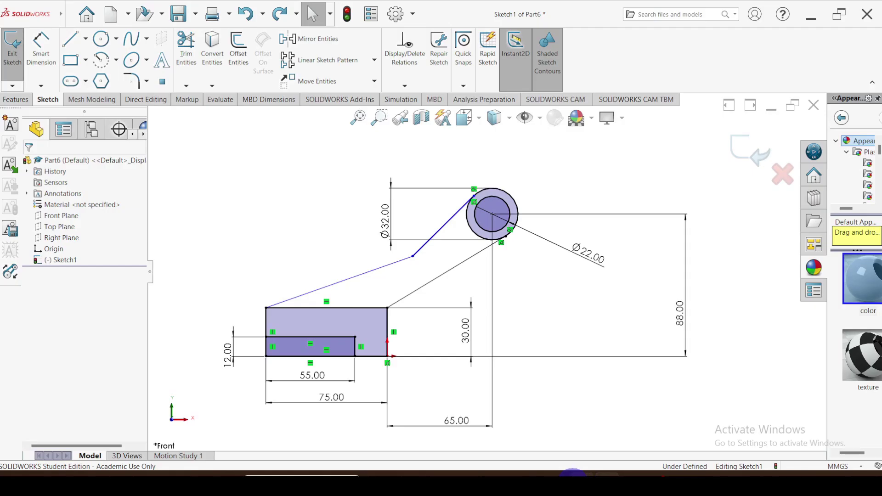
left_click(43, 59)
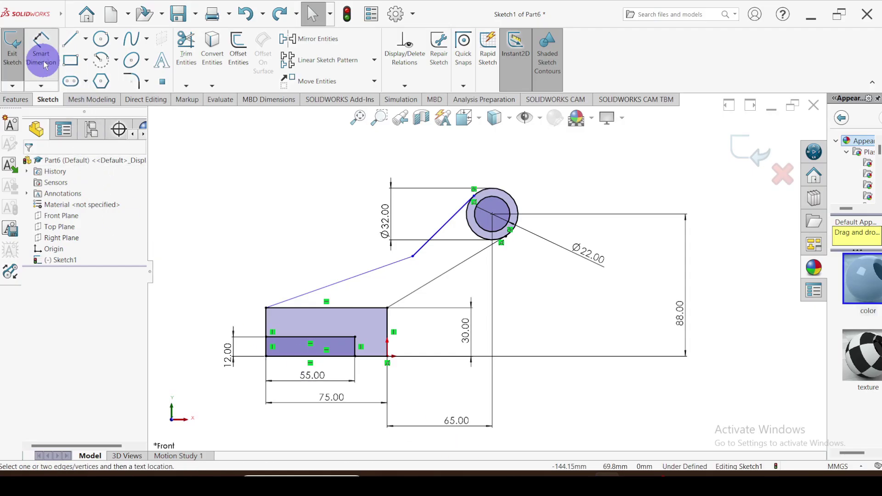
left_click(413, 256)
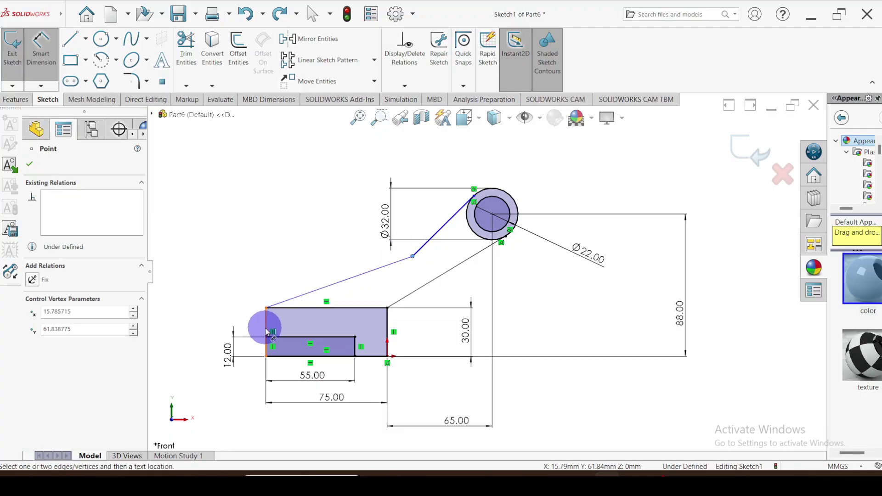
left_click(266, 326)
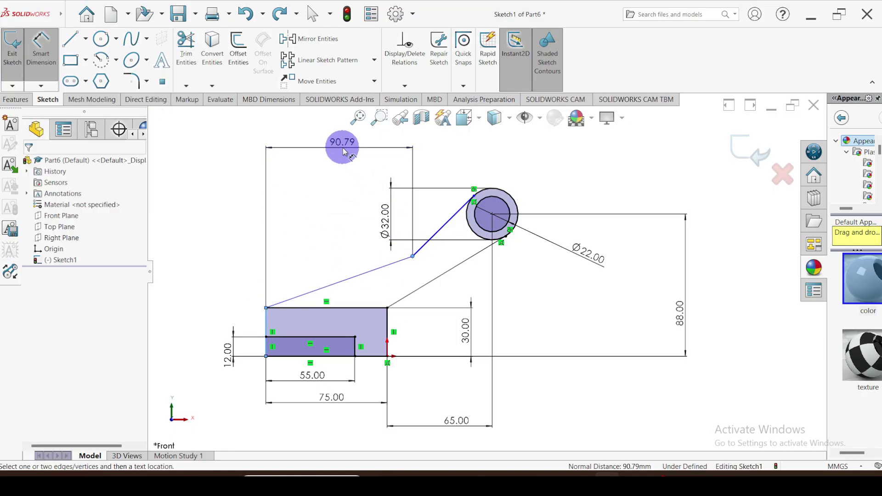
left_click(344, 151)
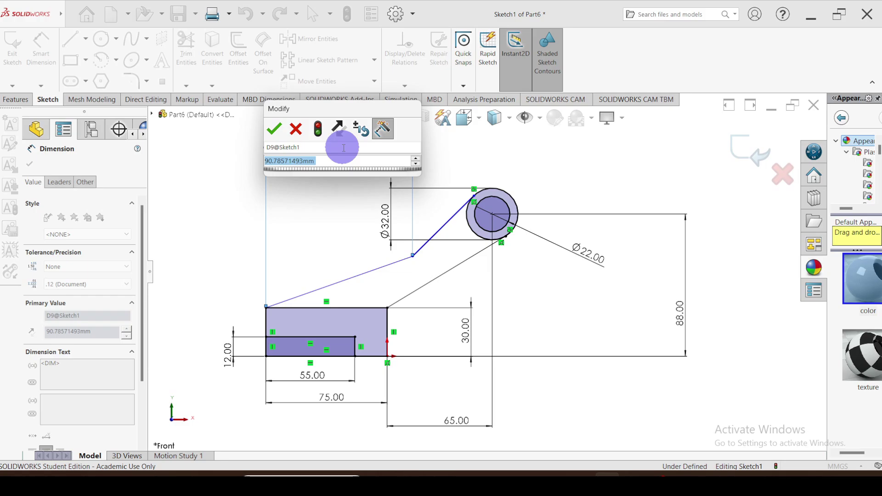
type("95")
key("Return")
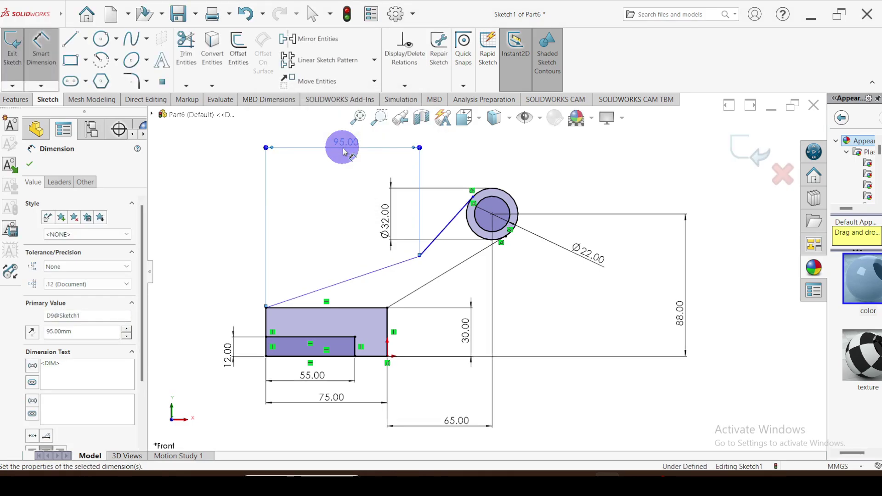
left_click(30, 165)
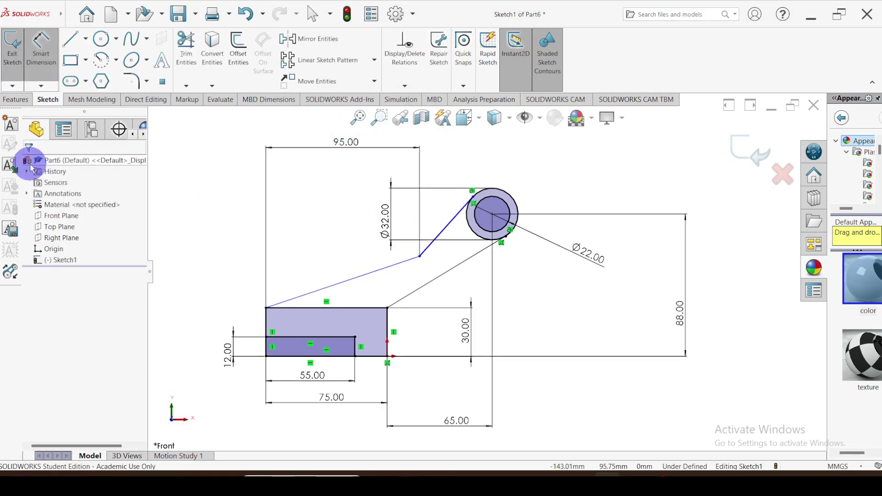
Dimension the arm's bend point 58 mm above the outer rectangle's bottom edge
left_click(41, 48)
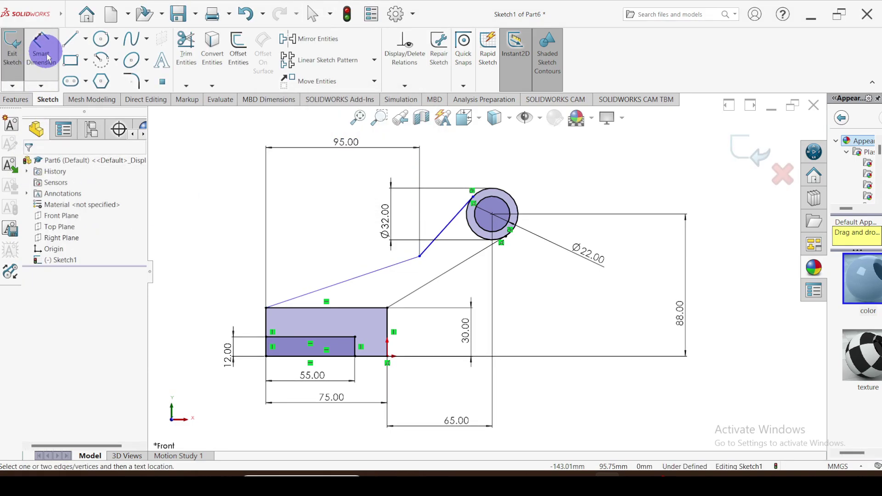
left_click(419, 256)
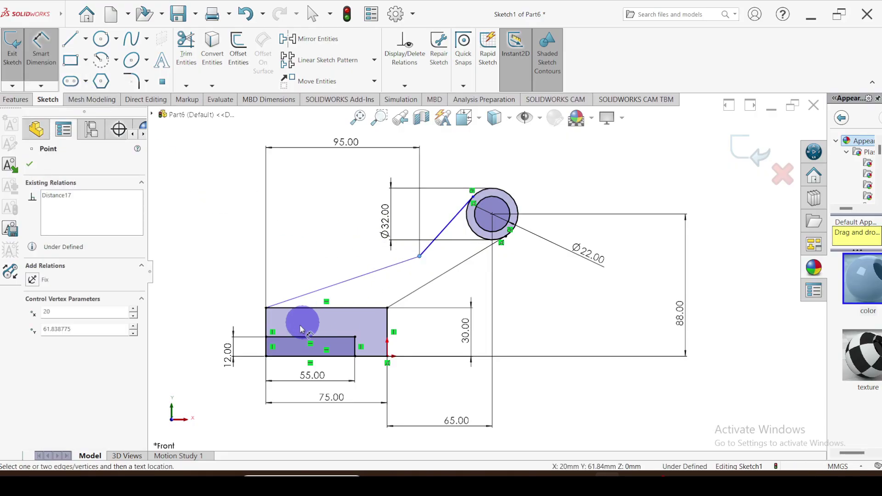
left_click(288, 358)
left_click(173, 311)
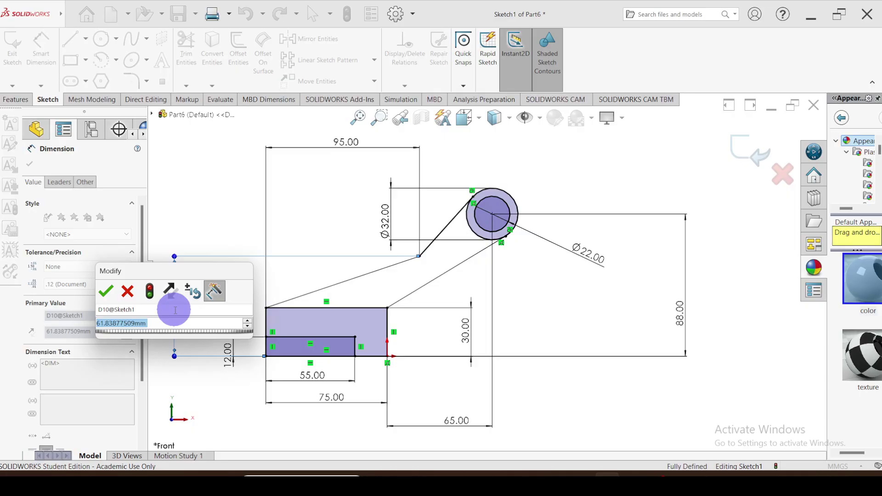
type("58")
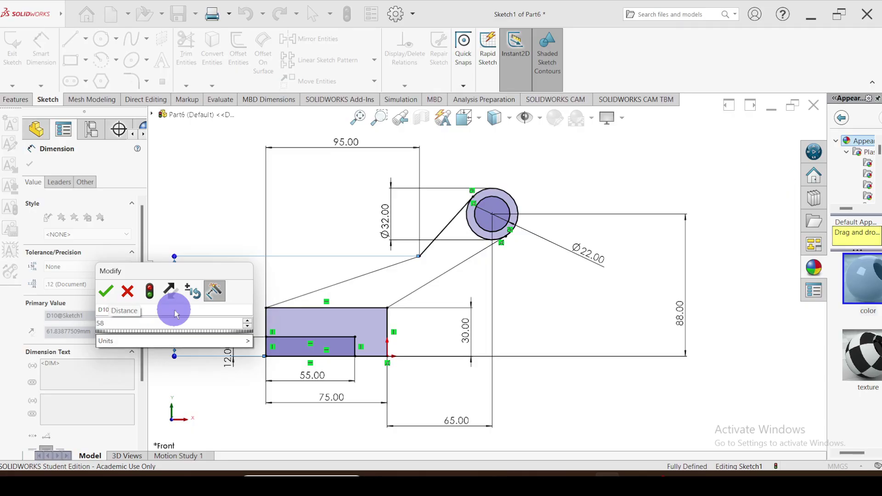
key("Return")
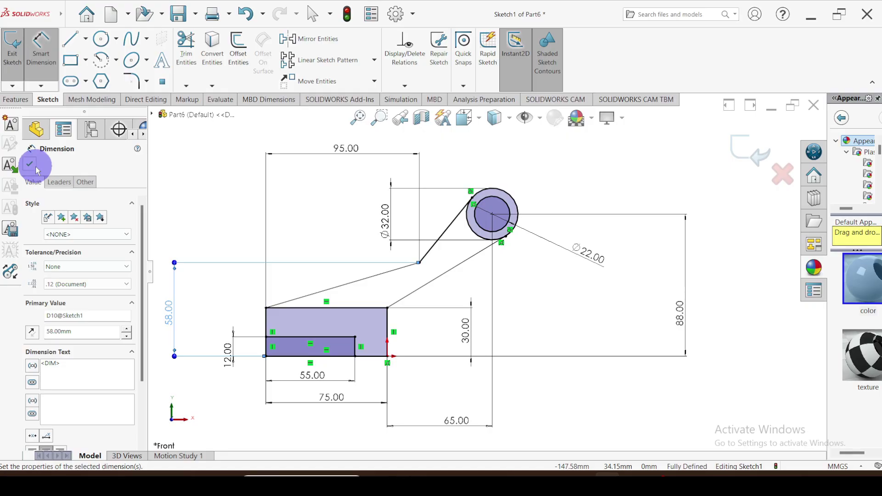
Finish dimensioning and inspect the arm lines' tangent points on the 32 mm circle and the bend point in the sketch
left_click(32, 166)
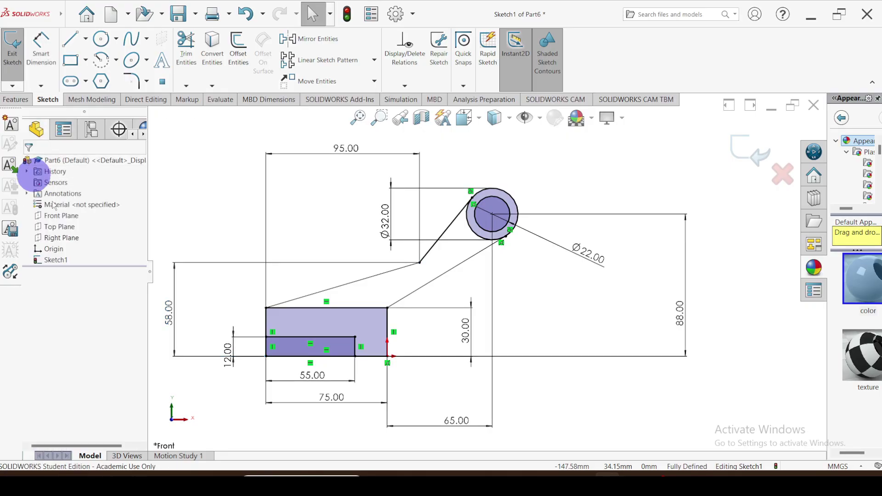
scroll(471, 199, "down", 1)
scroll(472, 199, "down", 7)
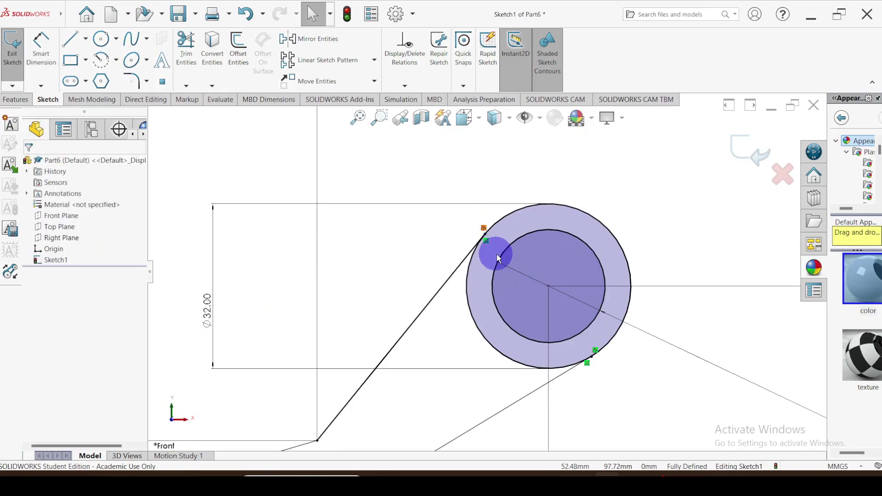
scroll(475, 331, "up", 8)
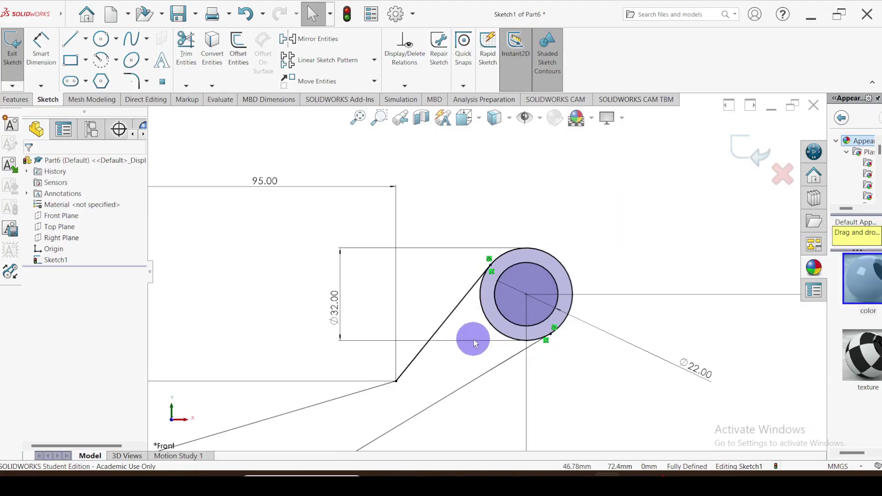
scroll(486, 308, "down", 4)
scroll(487, 311, "down", 2)
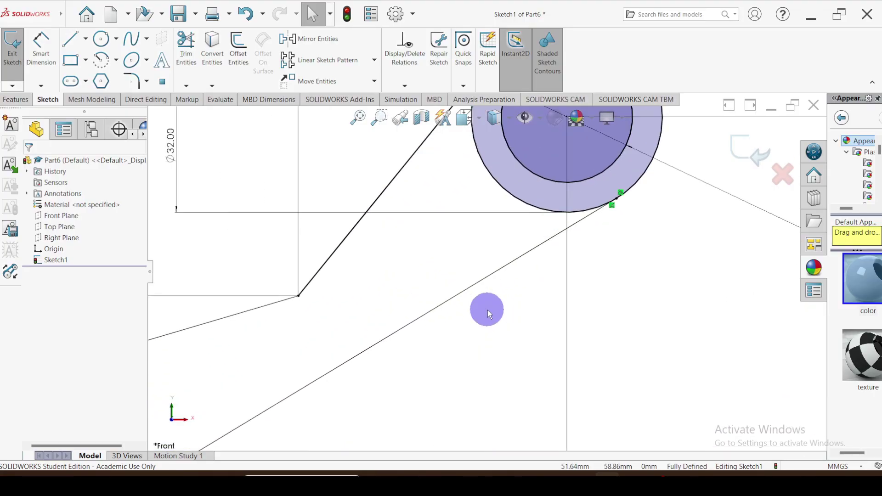
scroll(349, 327, "up", 6)
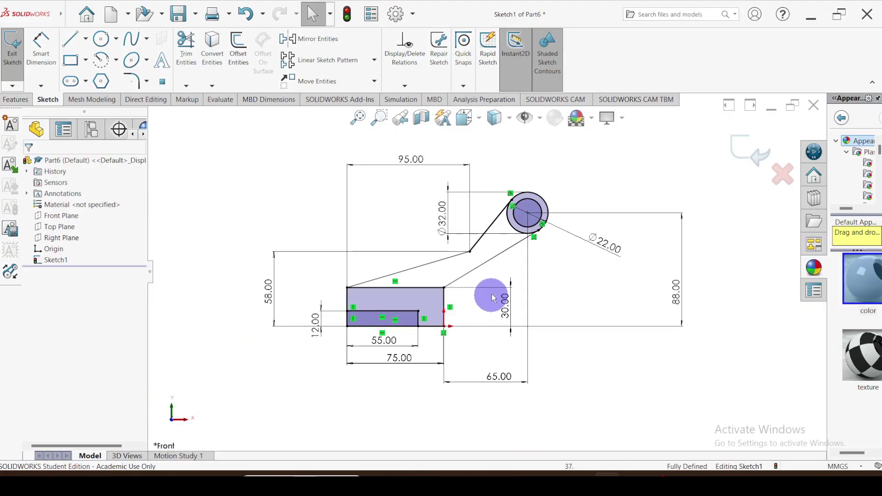
scroll(489, 292, "down", 3)
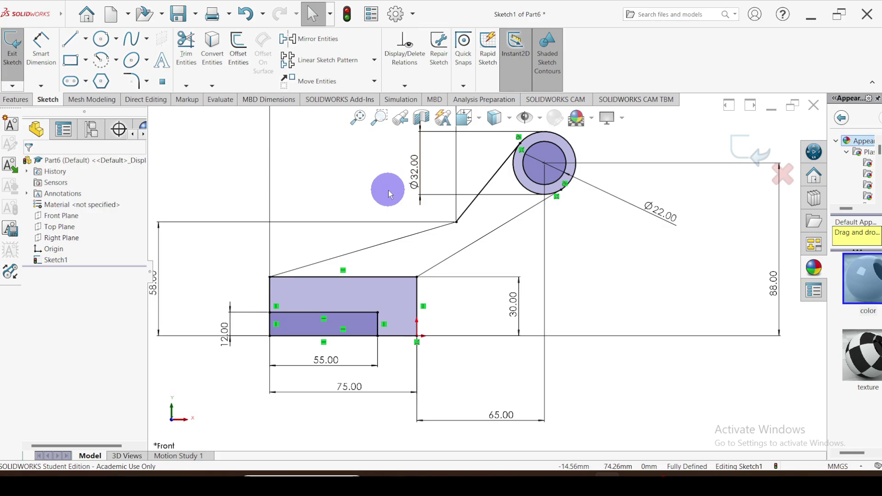
Extrude the L-shaped base region, excluding the 55 by 12 mm recess, to the 60 mm depth given in the reference drawing
left_click(16, 99)
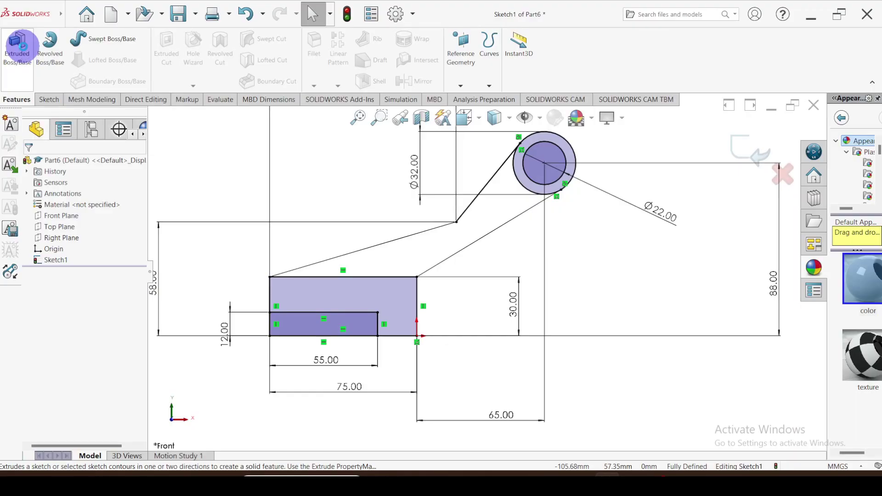
left_click(18, 46)
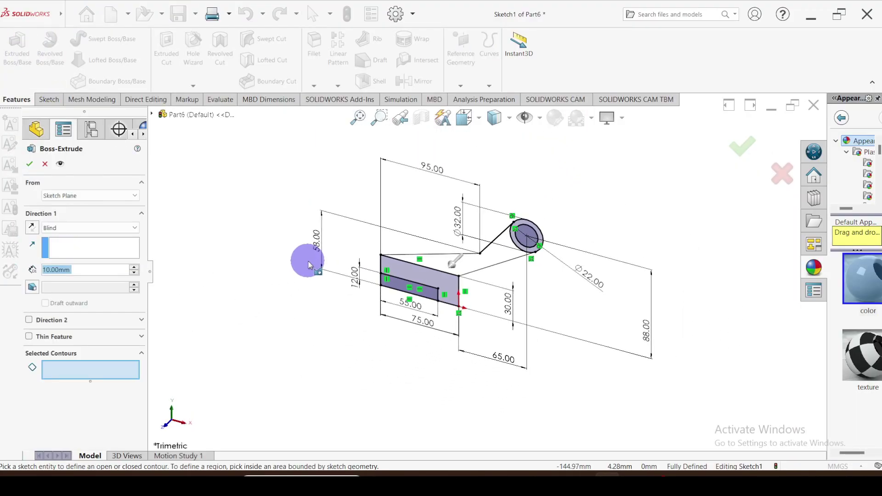
left_click(442, 288)
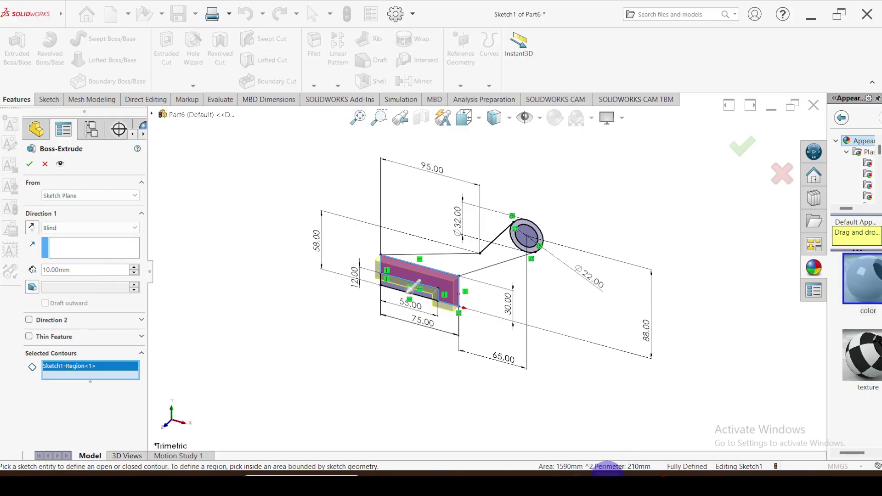
left_click(636, 472)
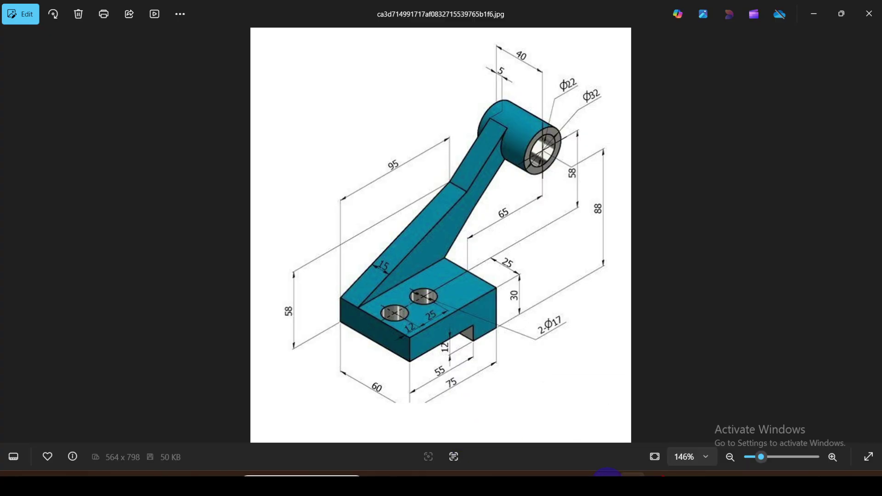
left_click(610, 474)
left_click_drag(74, 271, 1, 273)
type("60")
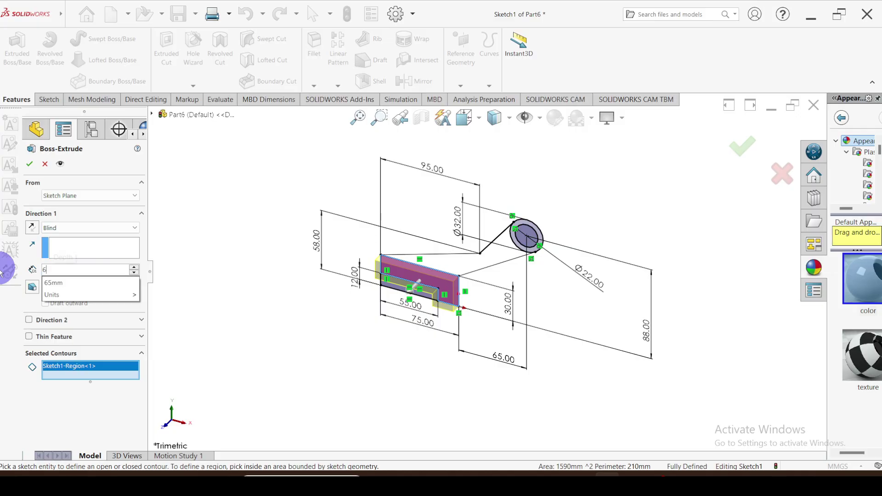
key("Return")
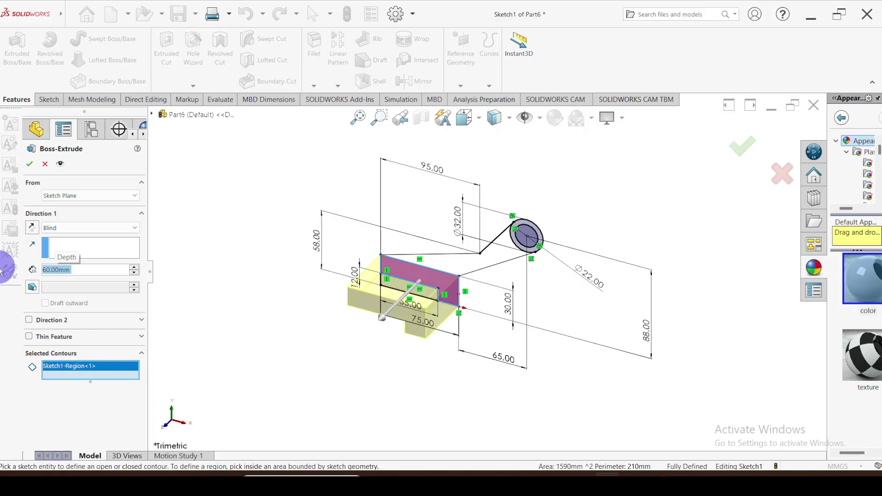
left_click(29, 164)
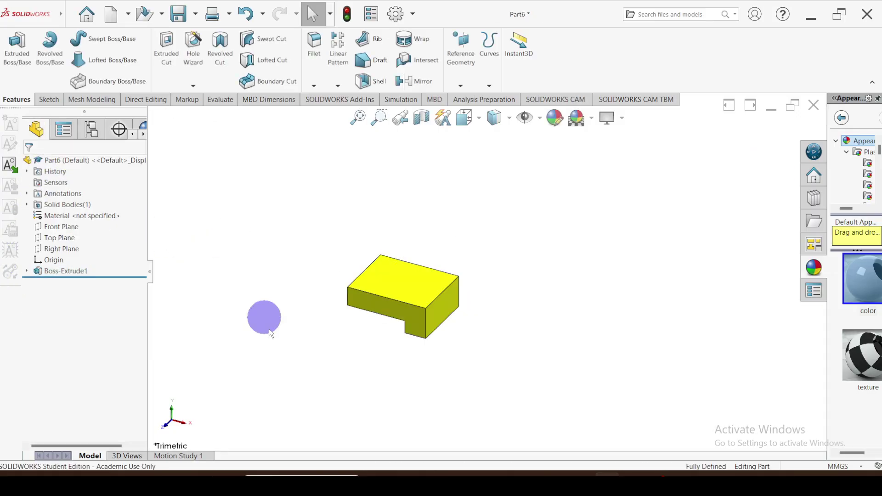
Reuse the base extrusion's sketch to extrude the bent arm region 15 mm as a merged boss, matching the reference drawing
scroll(360, 301, "down", 3)
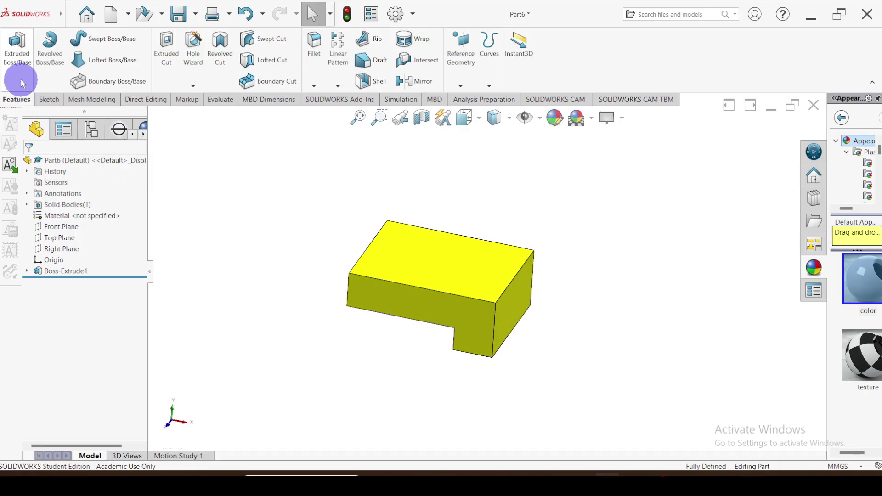
left_click(15, 53)
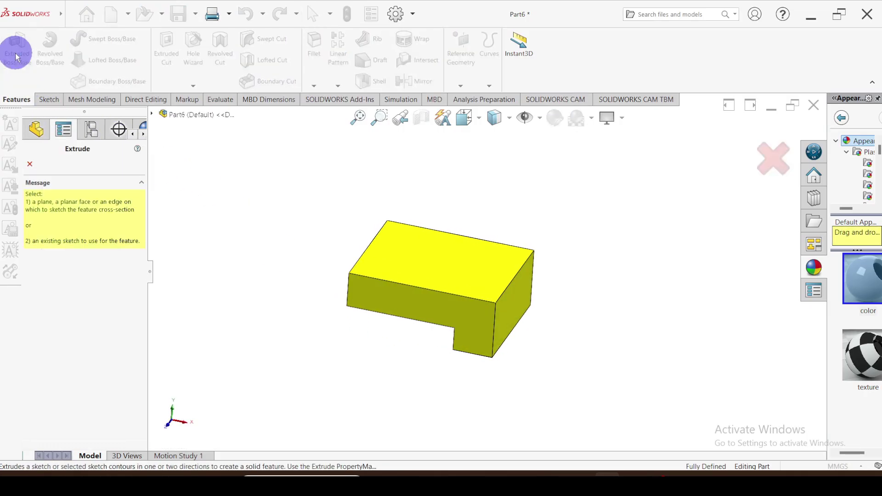
left_click(151, 114)
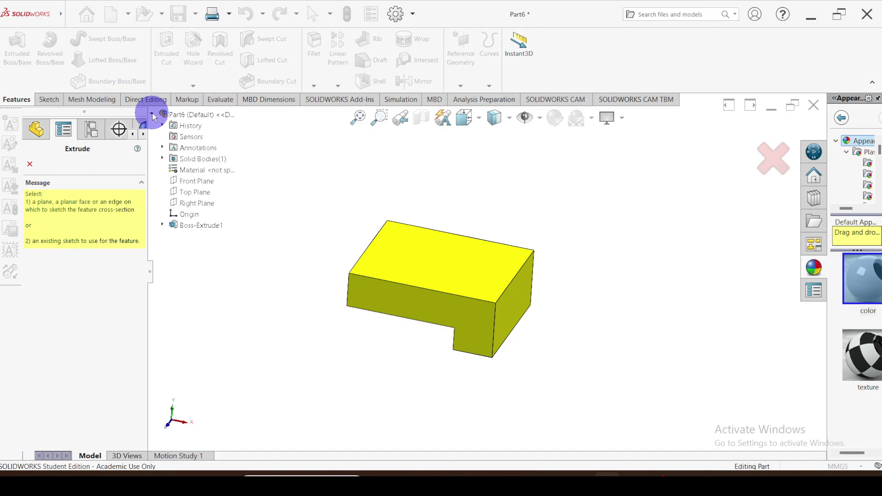
left_click(162, 226)
left_click(194, 237)
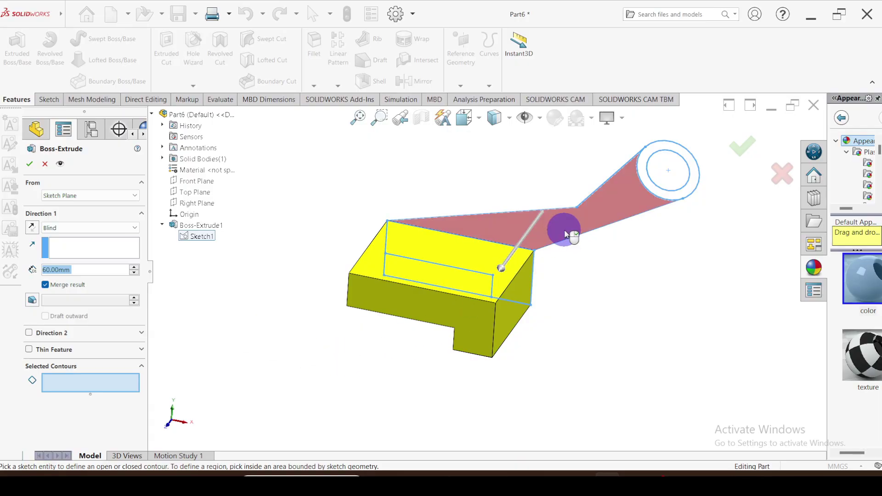
left_click(566, 234)
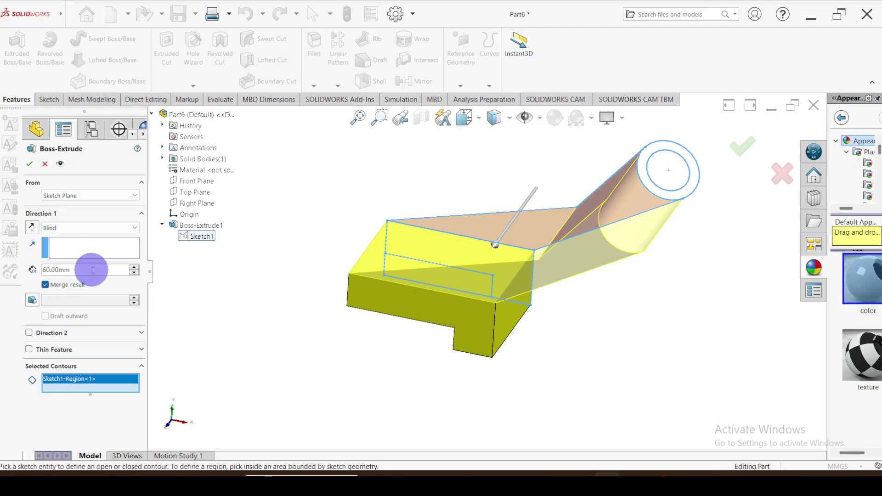
left_click(627, 473)
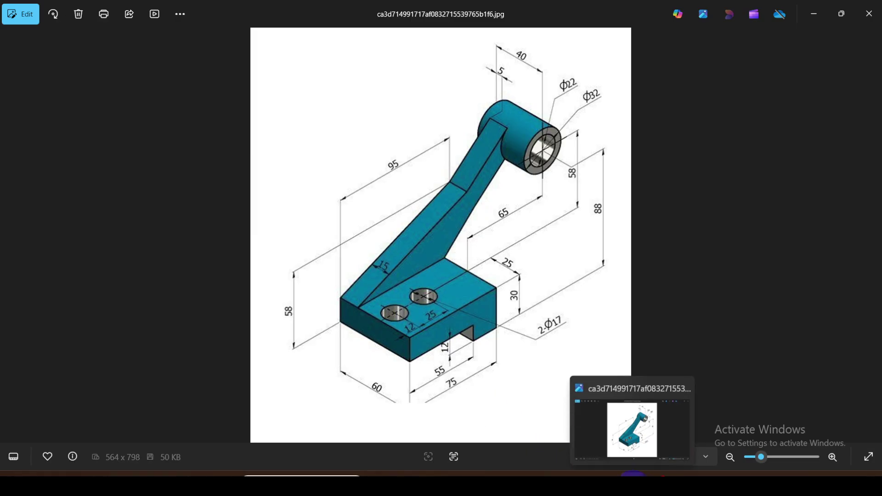
left_click(635, 474)
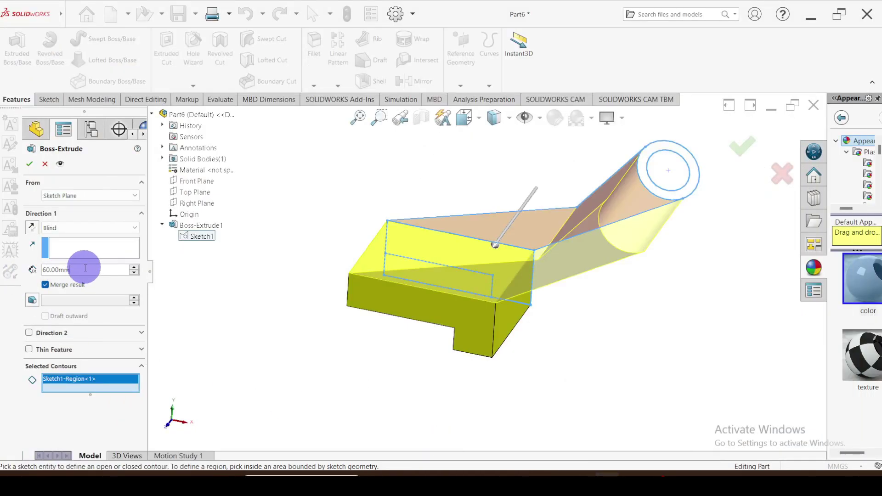
type("15")
key("Return")
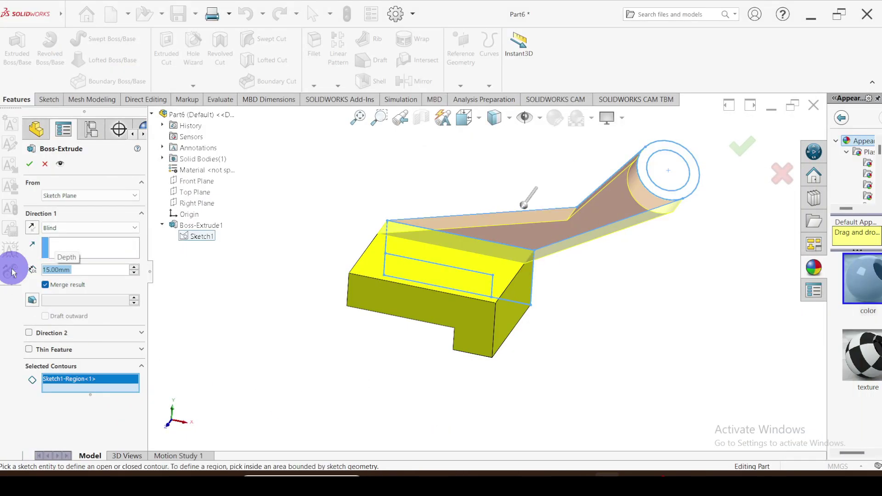
left_click(29, 166)
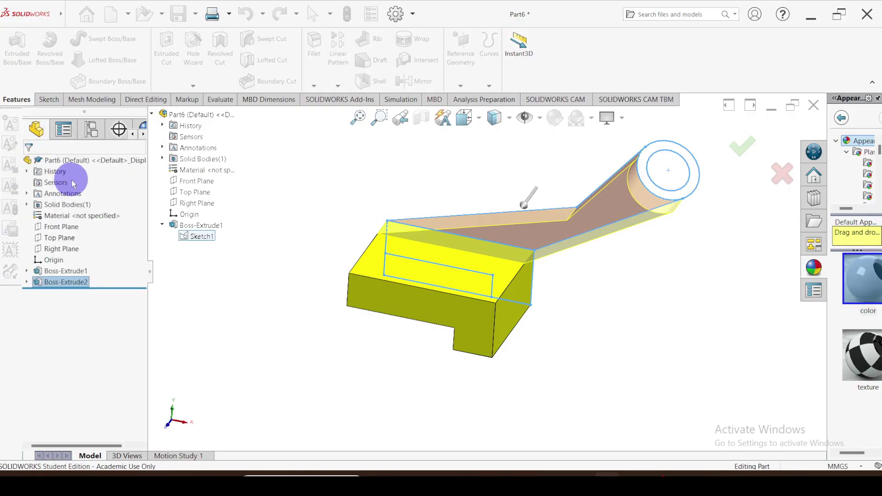
Start another boss extrusion from the same sketch, selecting the ring between the 22 mm and 32 mm circles
scroll(528, 264, "up", 3)
scroll(501, 255, "down", 2)
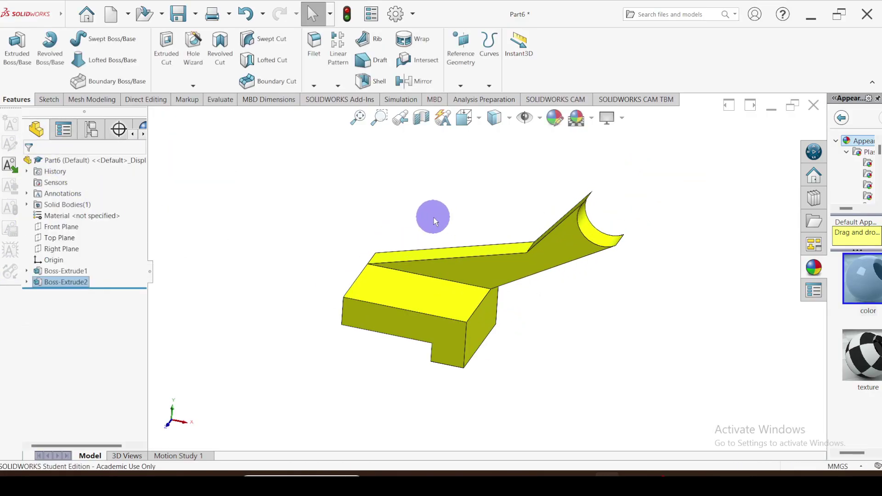
left_click(18, 52)
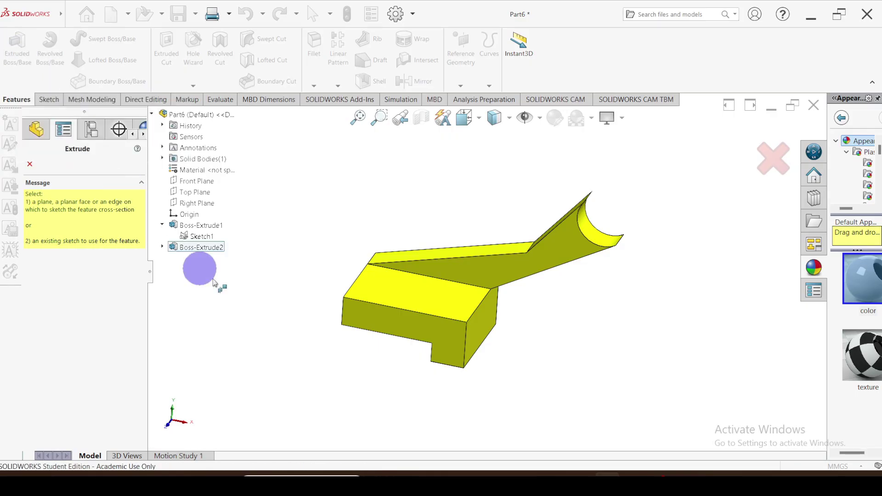
left_click(193, 246)
left_click(197, 235)
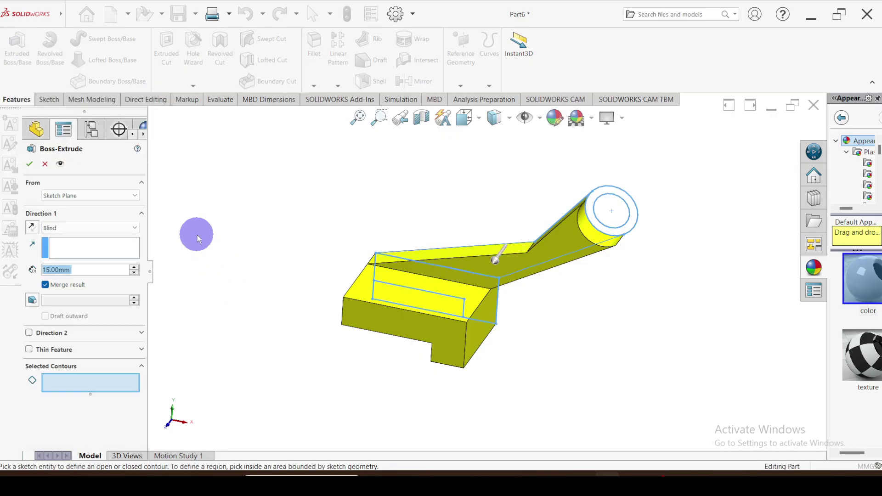
left_click(626, 232)
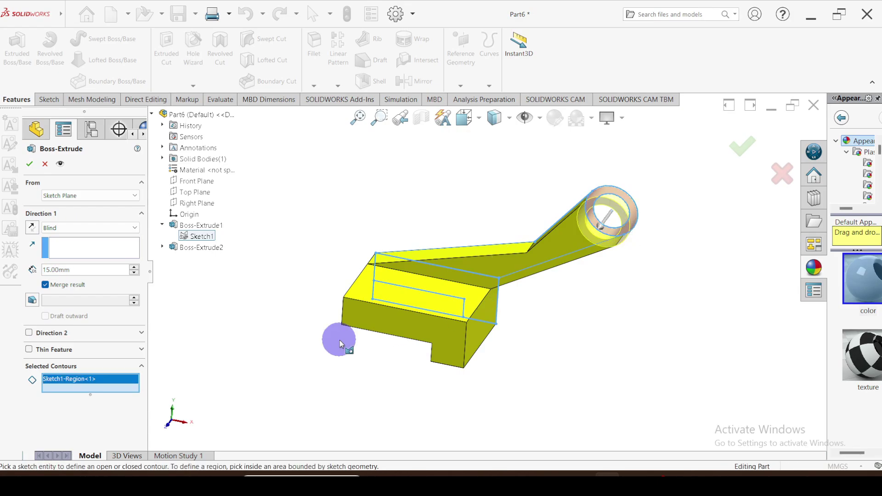
Extrude the ring in two directions, 35 mm (40-5) toward the base side and 5 mm the opposite way
left_click(29, 333)
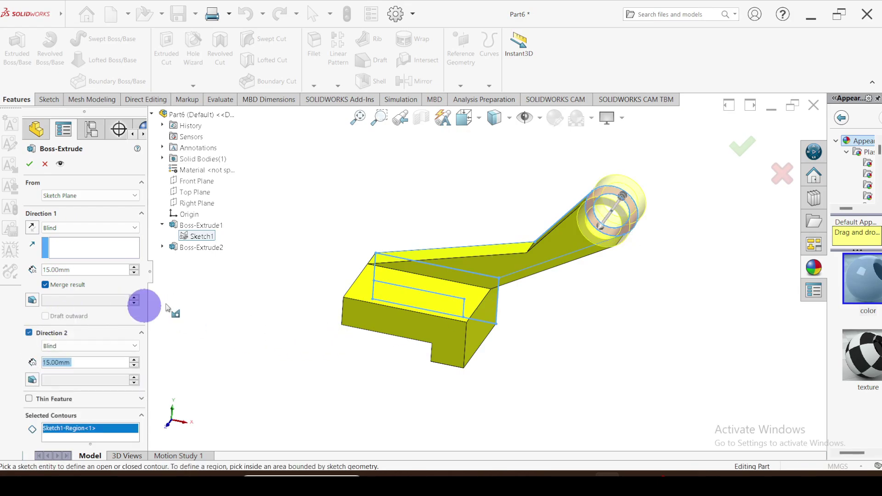
left_click_drag(88, 270, 28, 268)
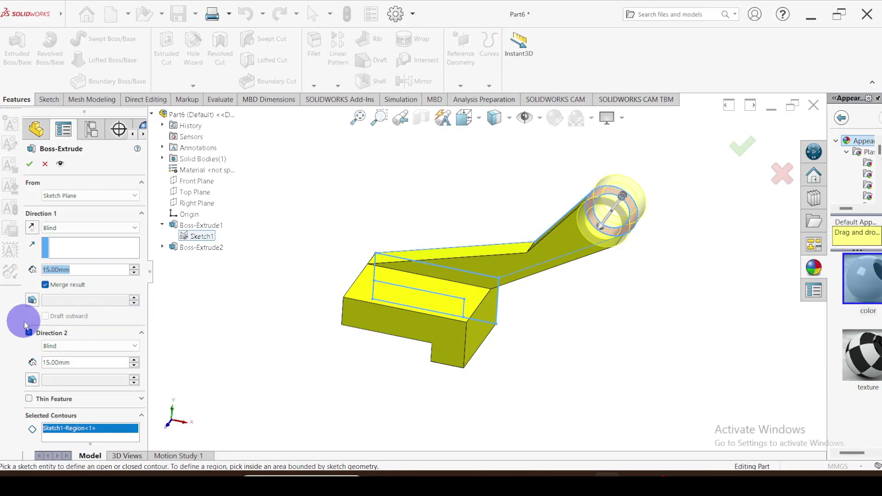
type("40")
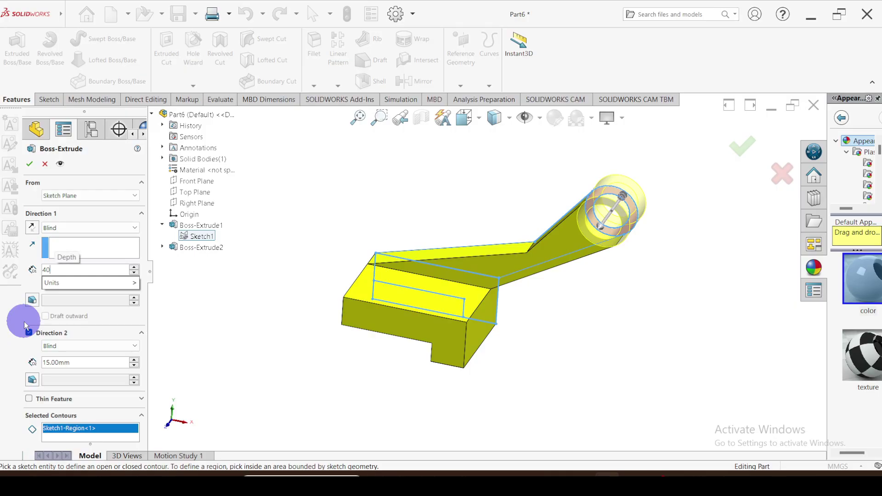
type("-5")
key("Return")
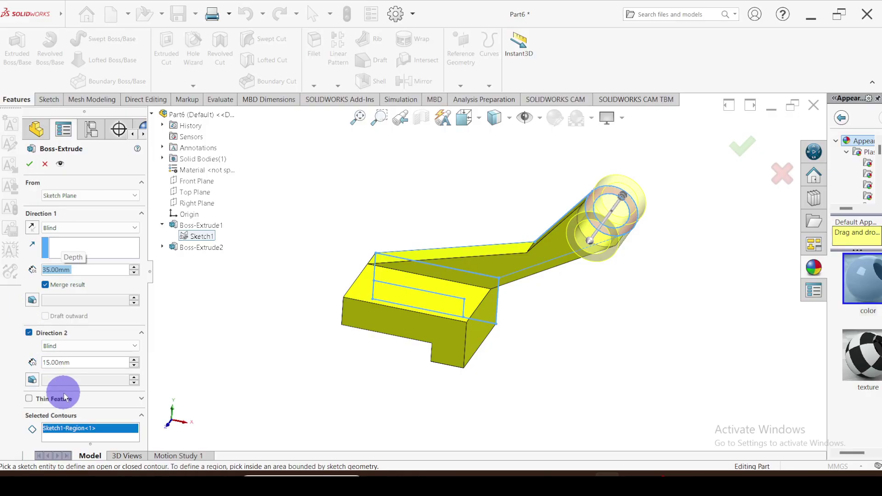
left_click(78, 362)
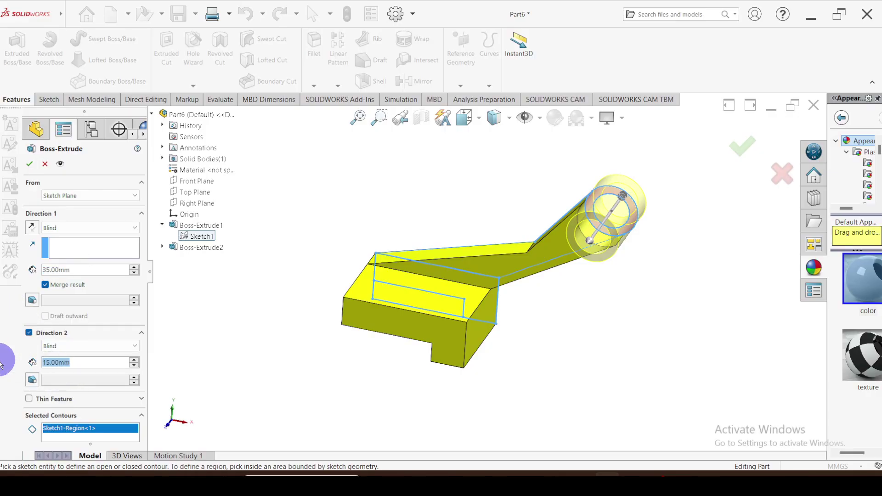
key("Return")
left_click(29, 163)
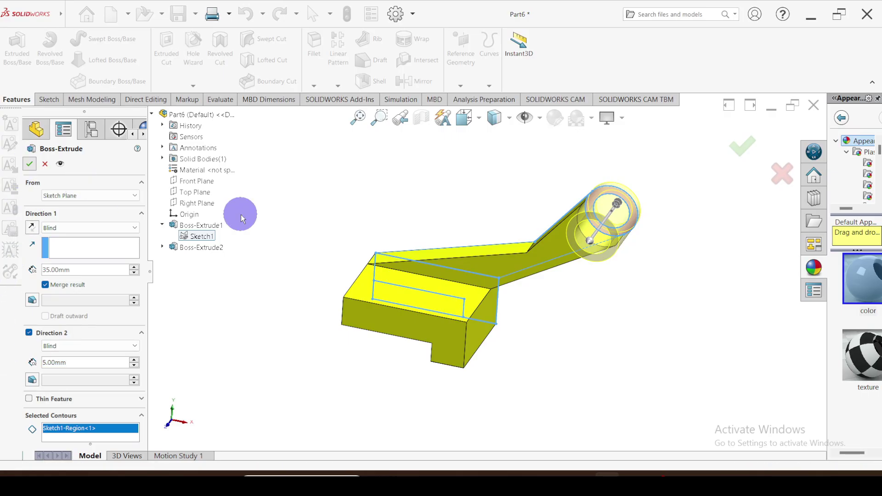
Compare the extruded base, arm and boss with the dimensioned reference drawing
middle_click_drag(426, 246, 365, 345)
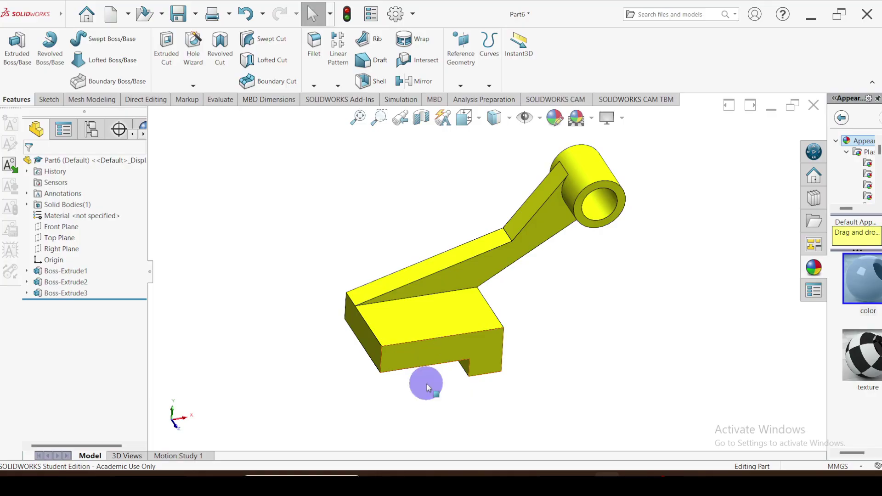
mouse_move(632, 475)
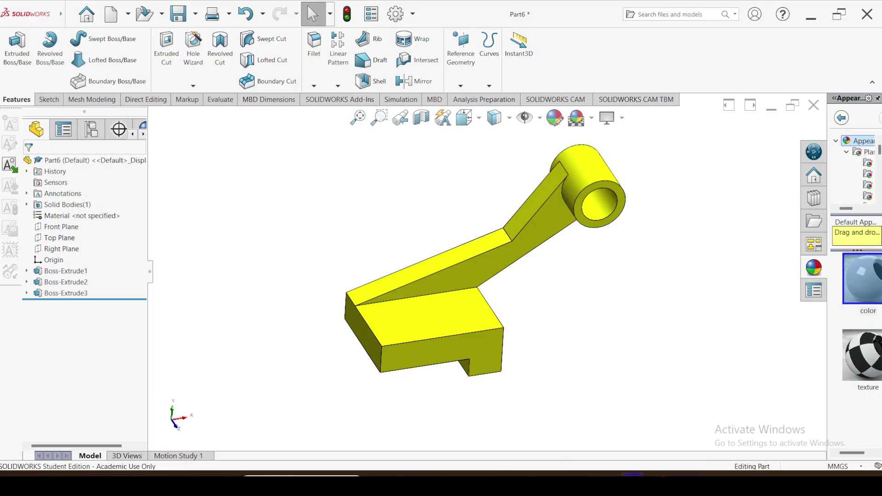
left_click(631, 435)
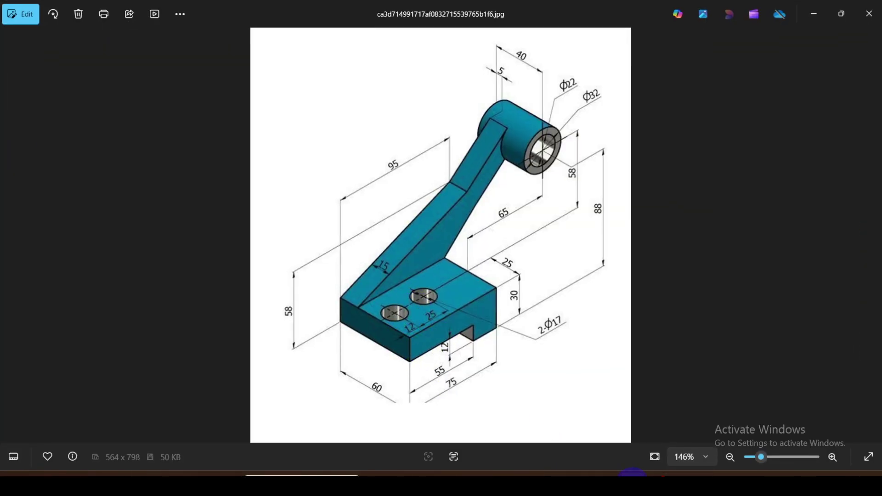
Return to SOLIDWORKS and sketch two side-by-side circles, about 18 mm in diameter and 28 mm apart, on the base's top face
left_click(632, 475)
left_click(424, 312)
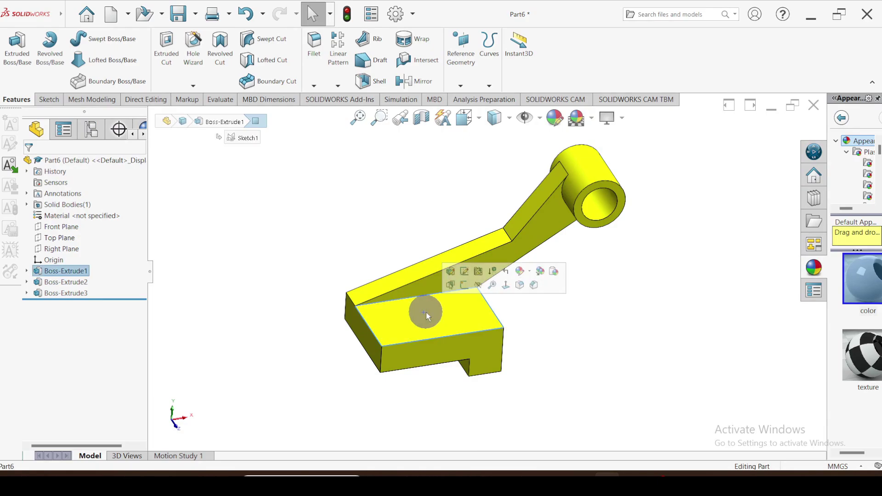
left_click(465, 286)
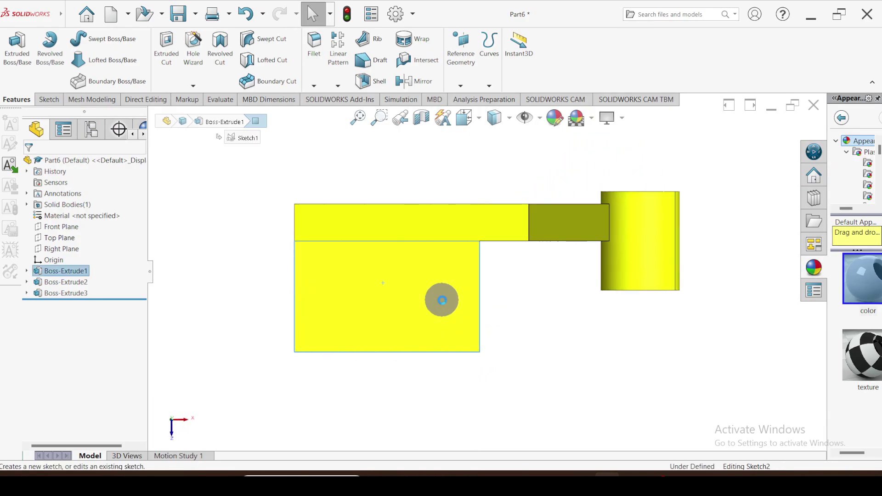
left_click(101, 40)
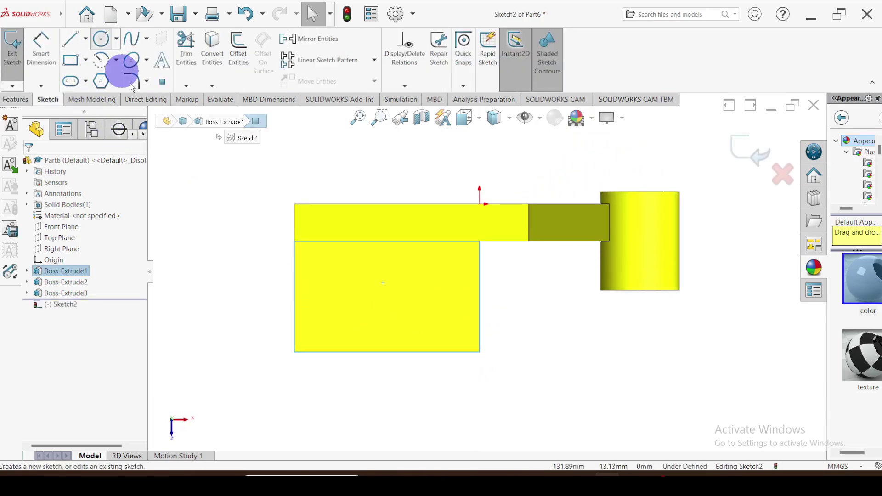
left_click(339, 303)
left_click(327, 284)
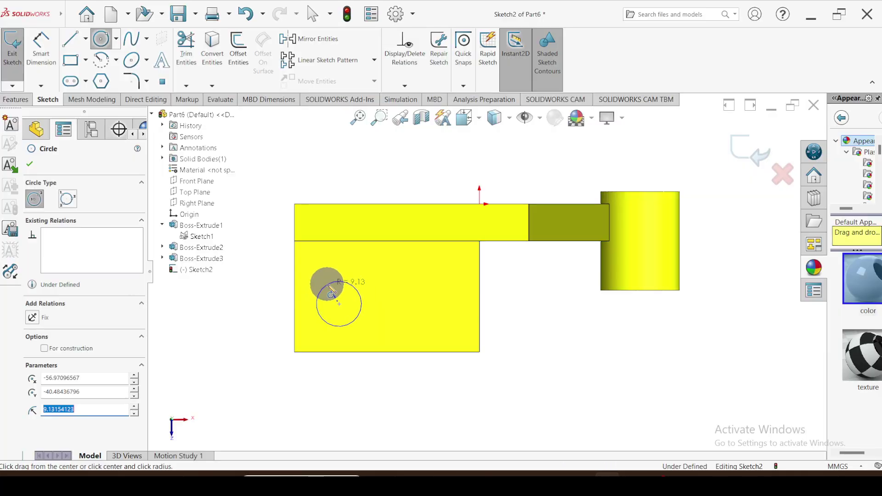
left_click(408, 303)
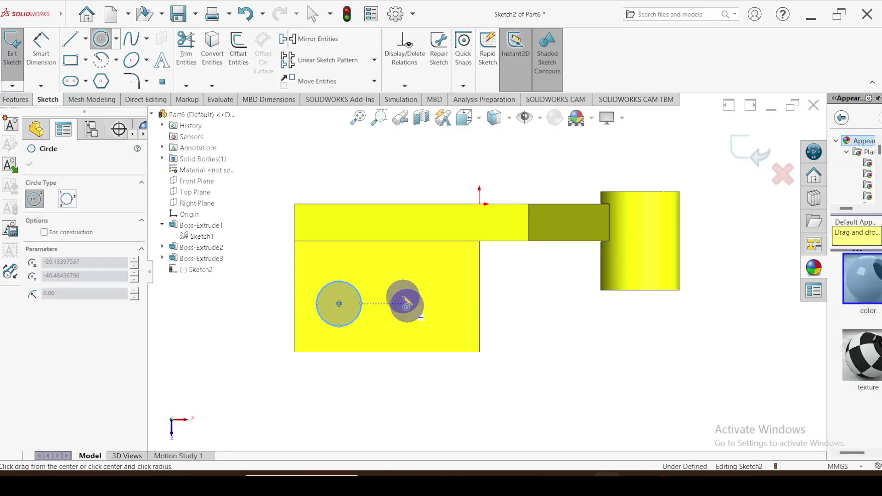
left_click(396, 282)
key("Escape")
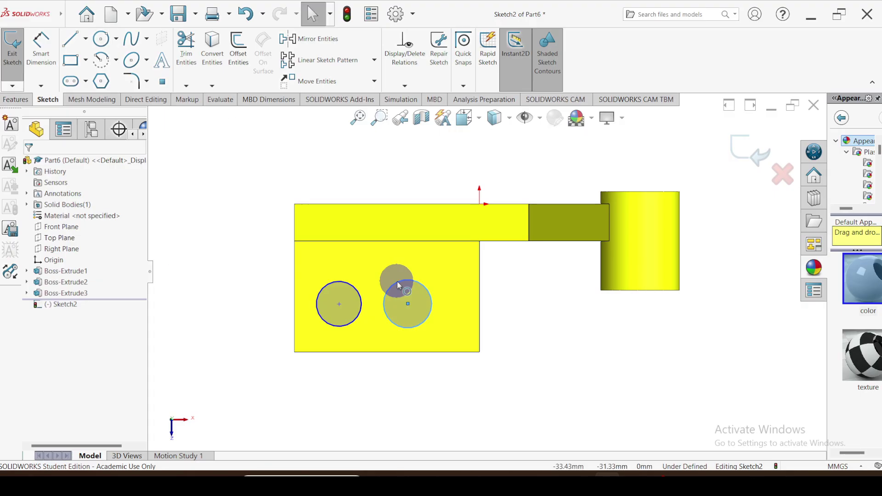
Make the two circles equal in radius and add a horizontal relation between their centers
left_click(324, 285)
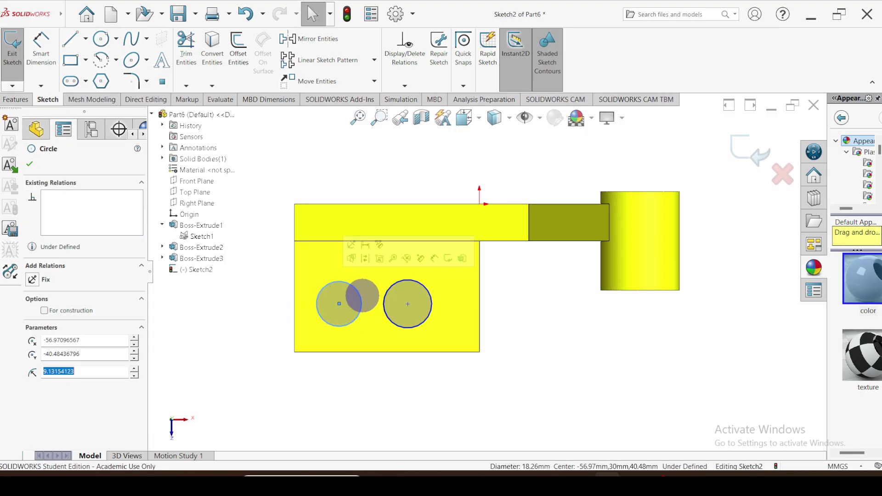
left_click(393, 287, "ctrl")
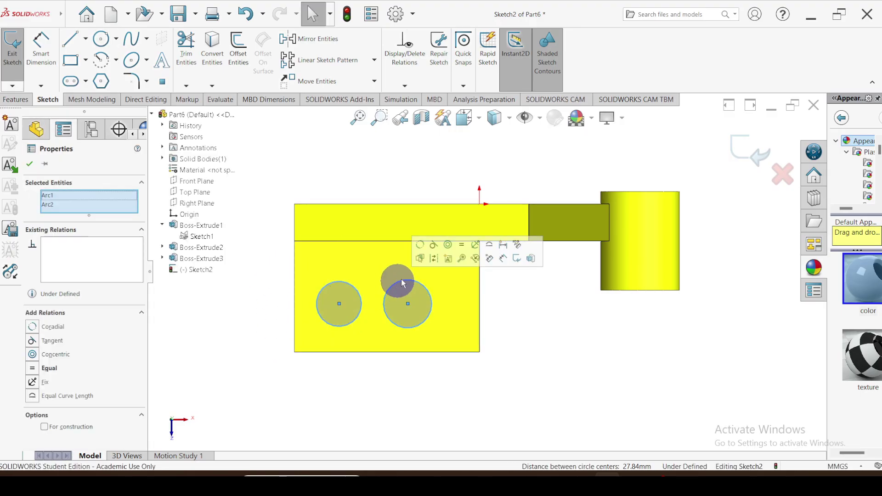
left_click(462, 246)
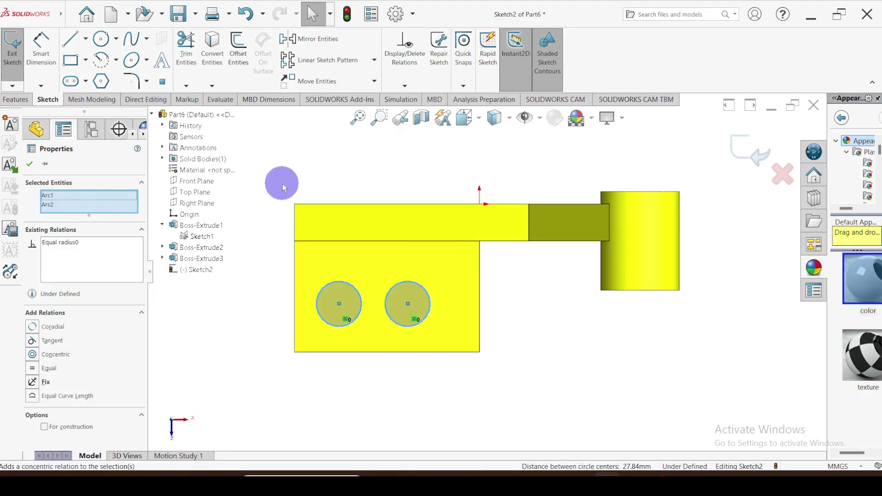
left_click(30, 165)
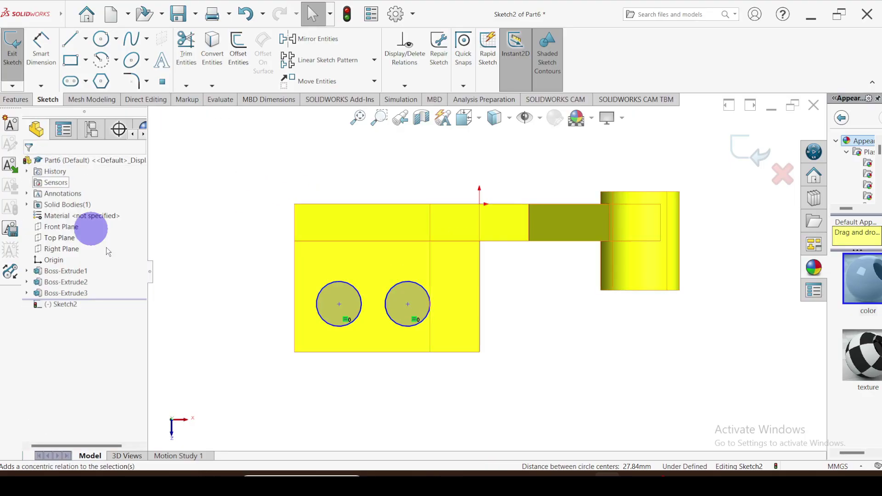
left_click(339, 305)
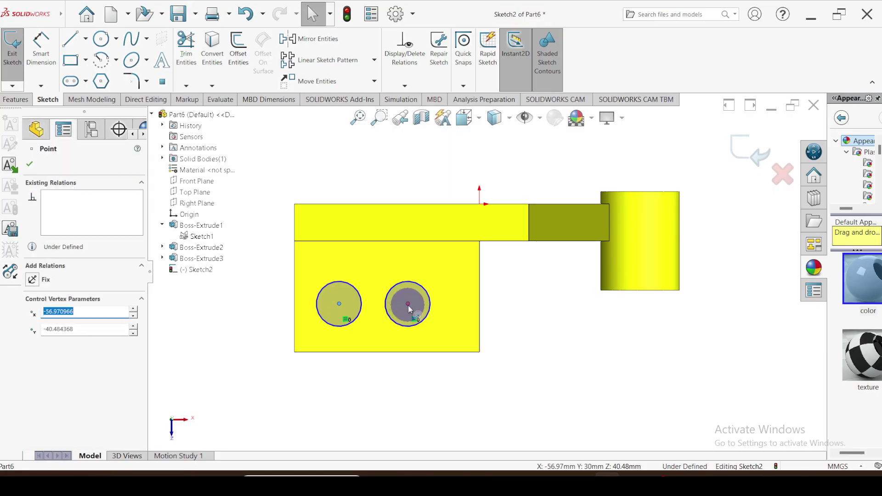
left_click(408, 304, "ctrl")
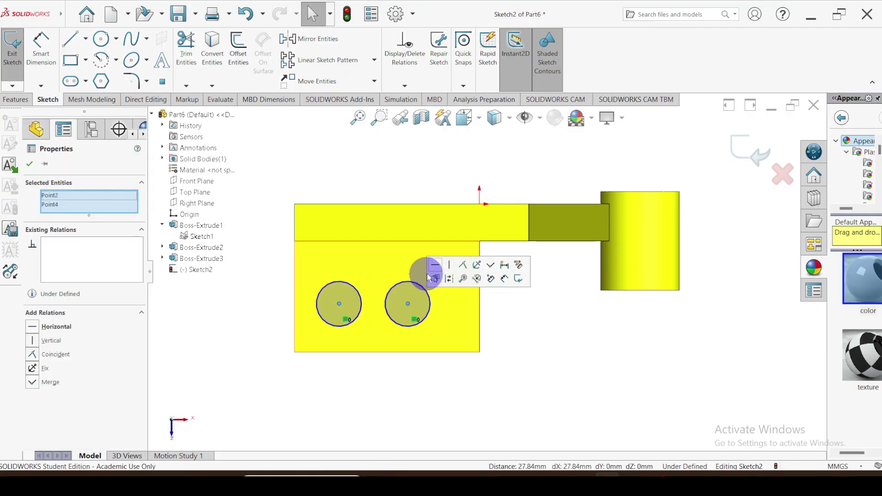
left_click(250, 394)
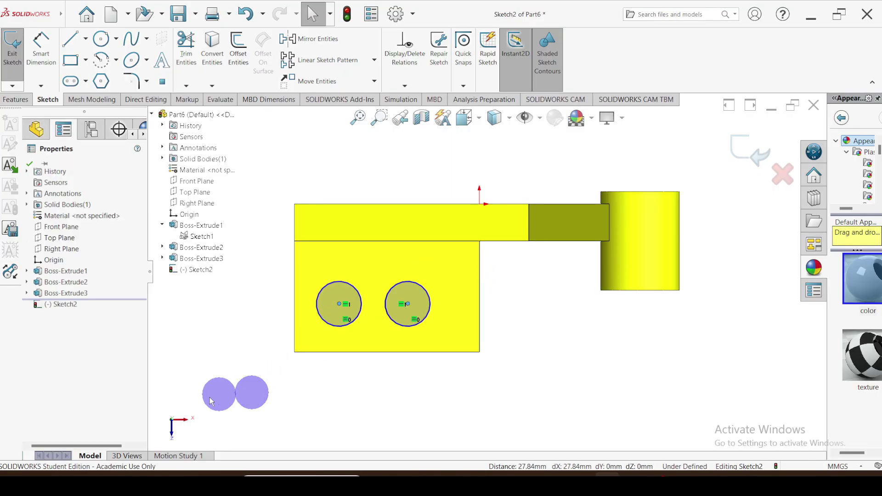
Dimension the diameter of the circle farther from the boss as 17 mm
left_click(42, 50)
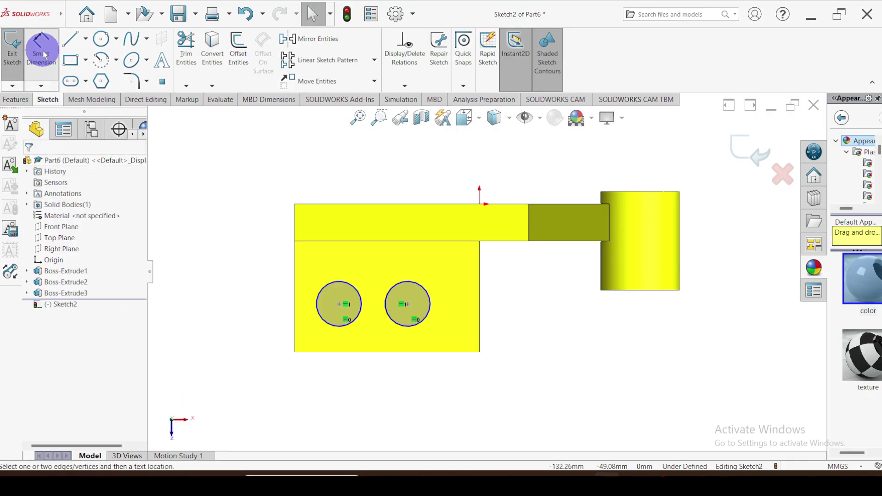
left_click(323, 285)
left_click(258, 270)
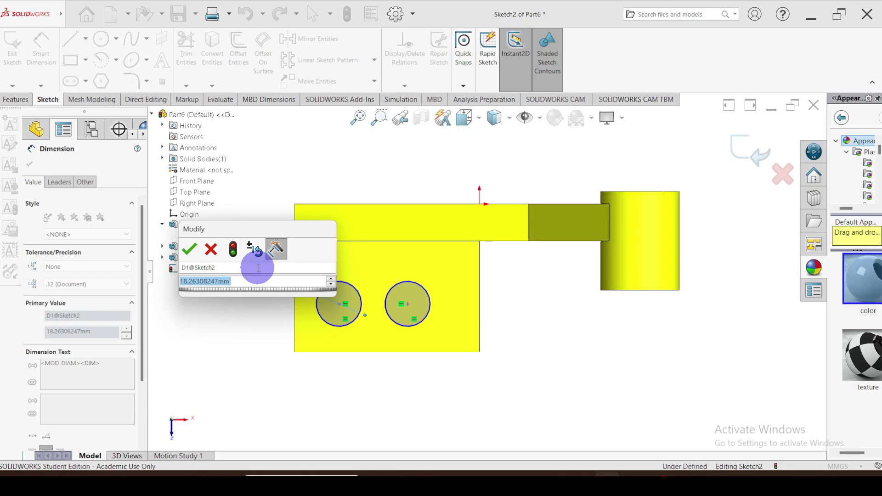
type("17")
key("Return")
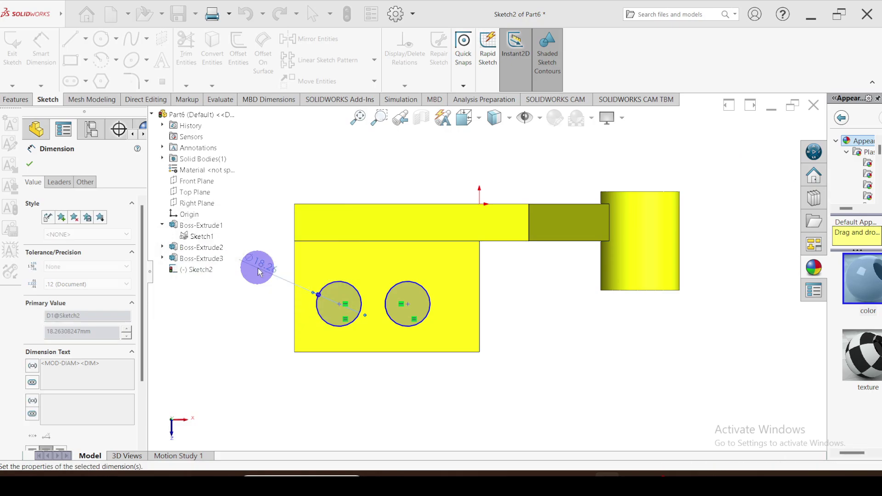
left_click(30, 171)
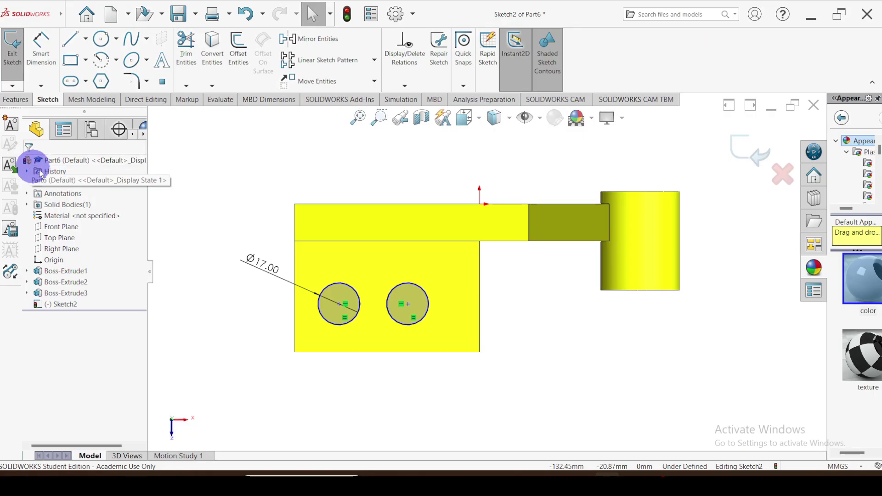
Dimension the distance between the two circle centers as 25 mm
left_click(41, 49)
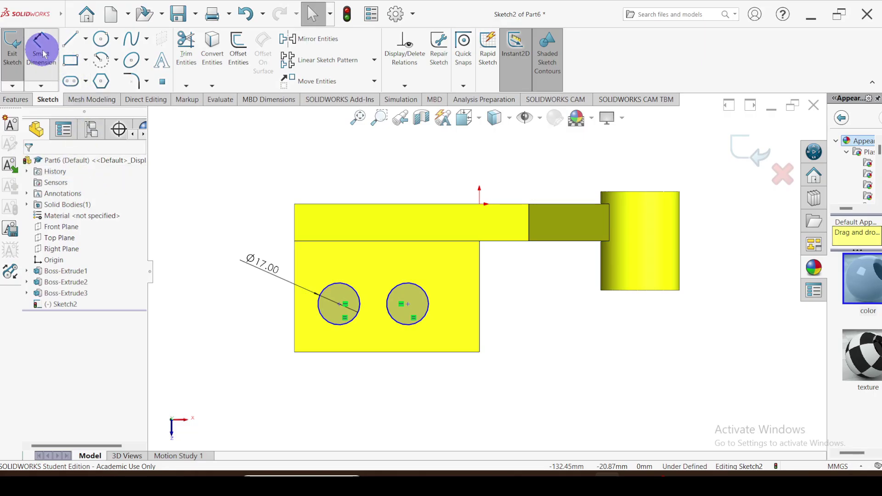
left_click(339, 304)
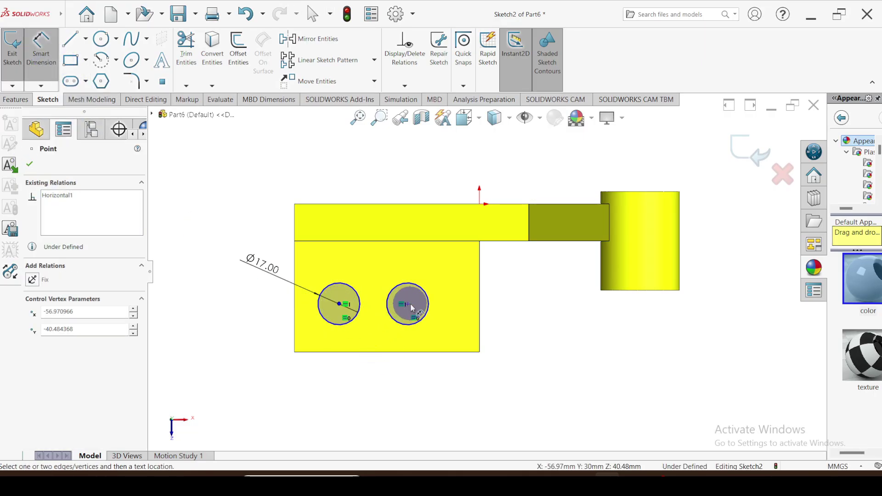
left_click(408, 305)
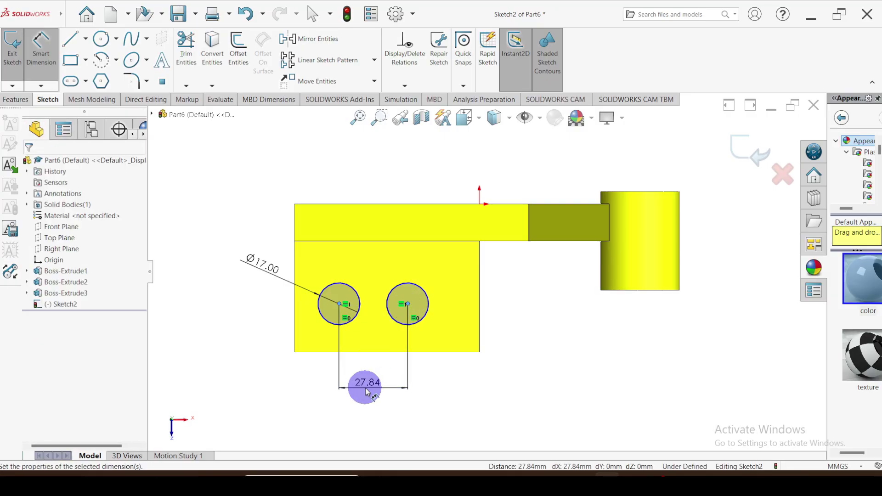
left_click(366, 391)
key("Return")
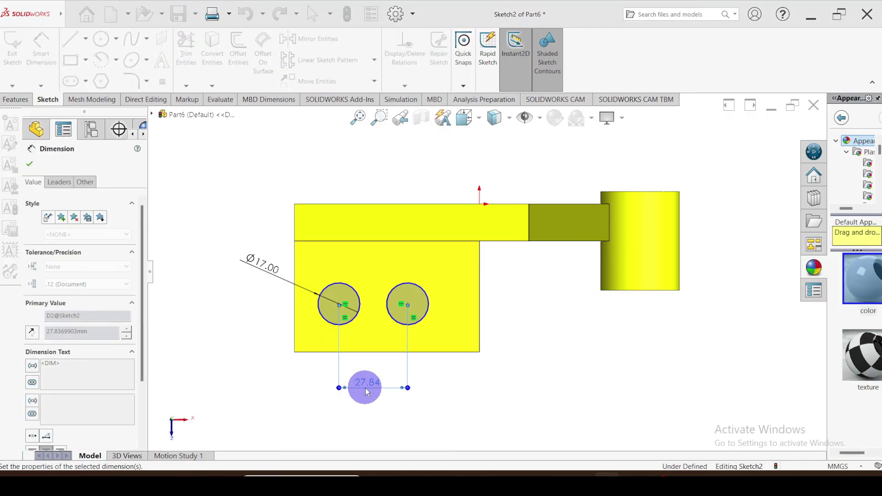
left_click(30, 164)
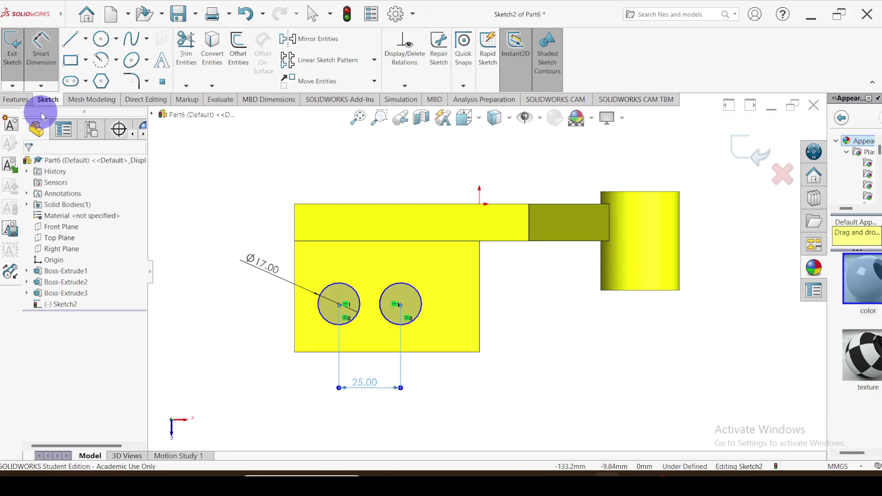
Dimension the first circle's center 12 mm from the base's end edge farthest from the boss
left_click(41, 44)
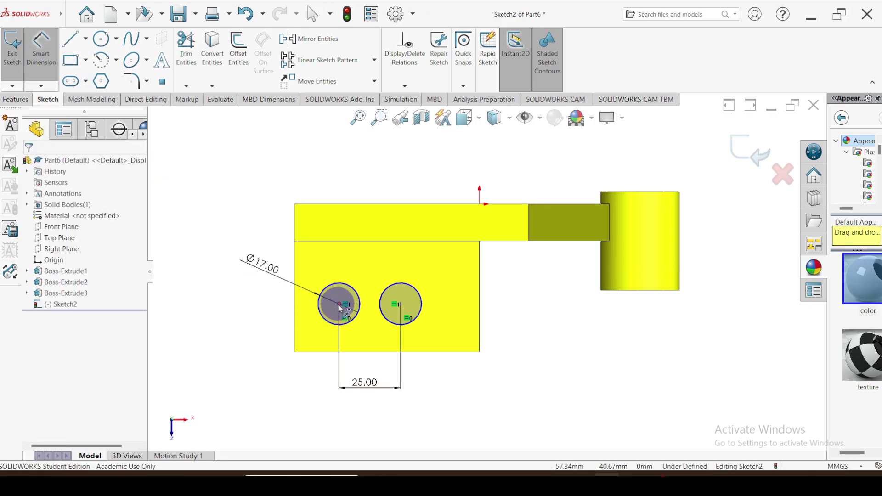
left_click(339, 305)
left_click(295, 340)
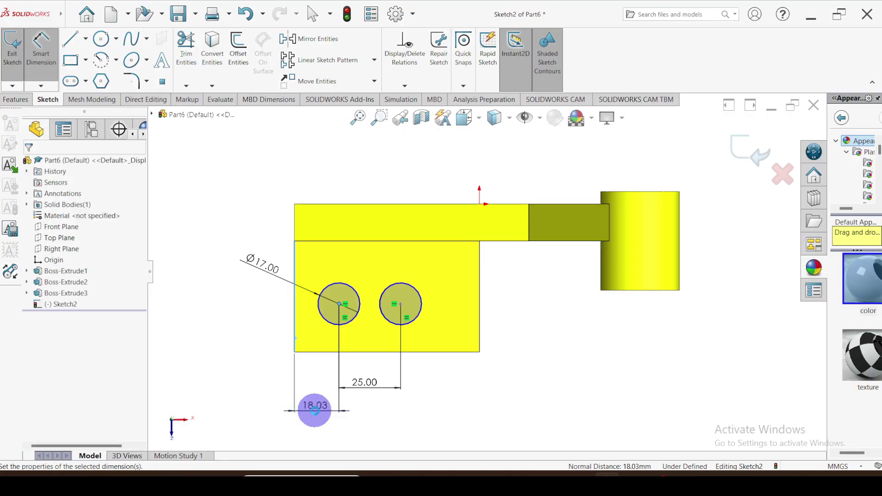
left_click(314, 411)
key("Return")
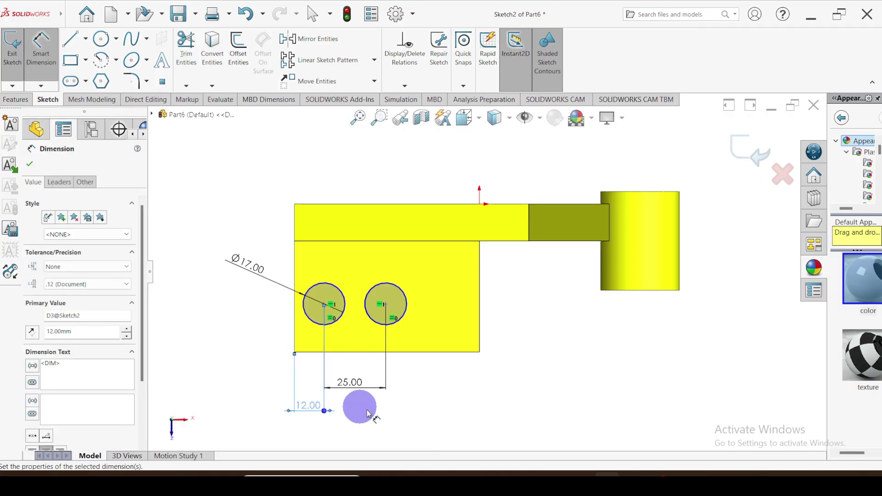
Check the hole position in the reference drawing and dimension the second circle's center 25 mm from the base's long outer edge
left_click(601, 474)
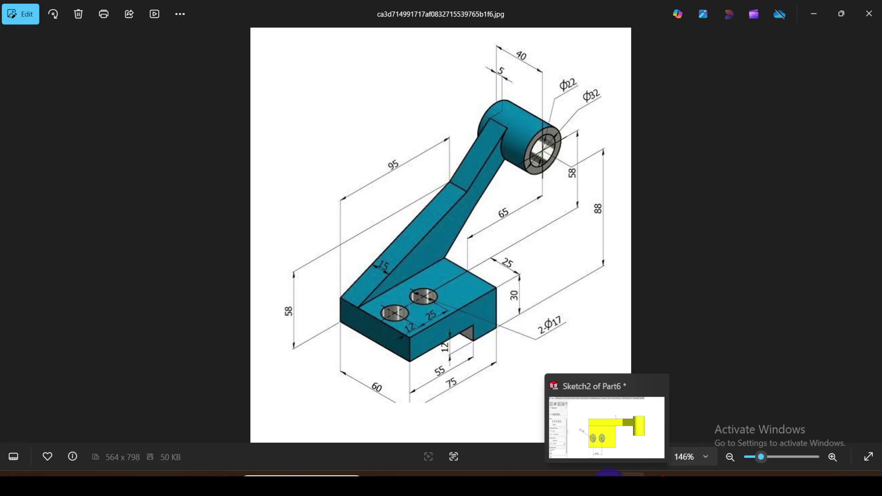
left_click(606, 474)
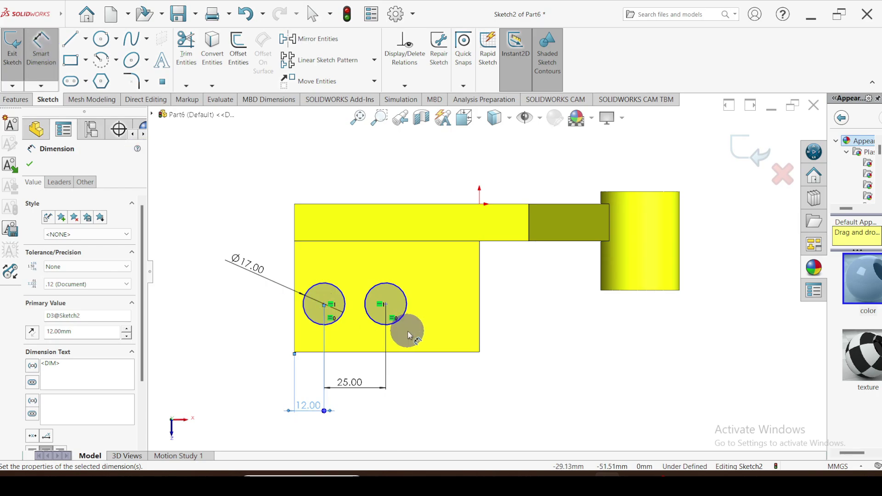
left_click(386, 305)
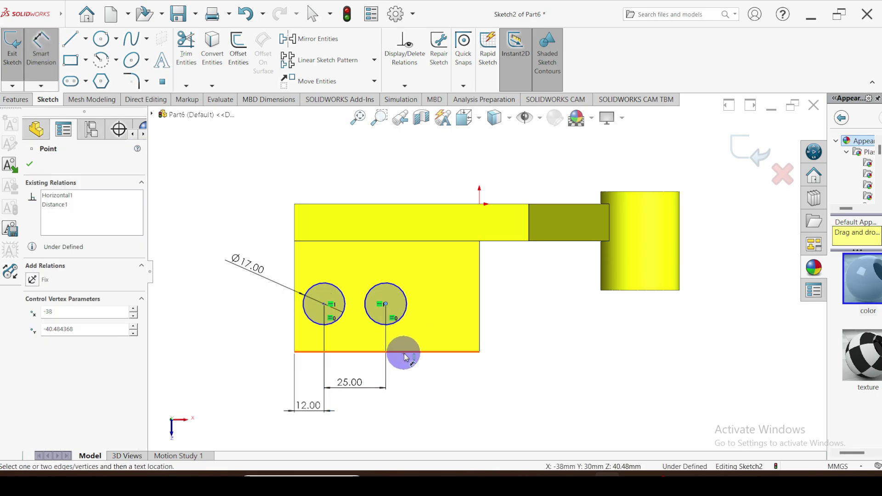
left_click(533, 340)
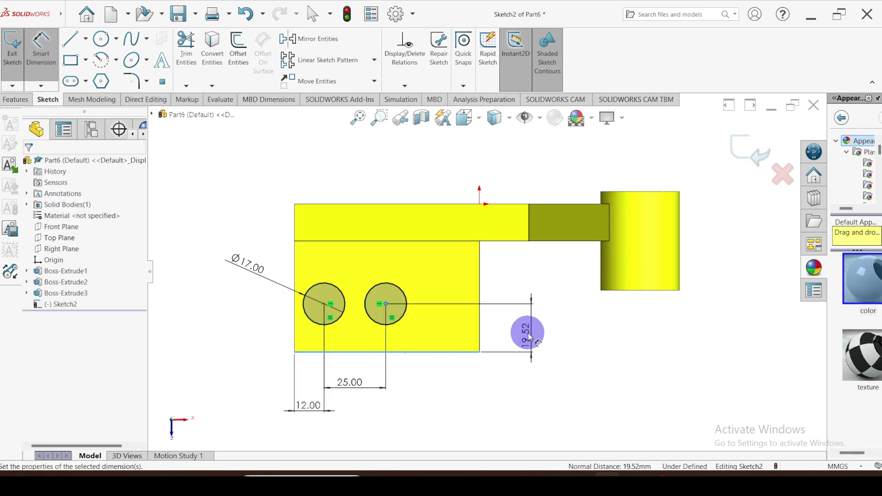
type("25")
key("Return")
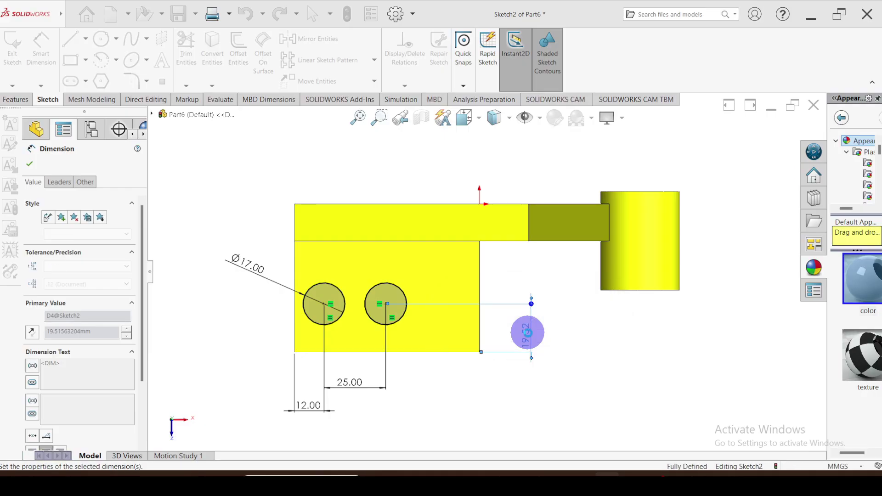
left_click(29, 164)
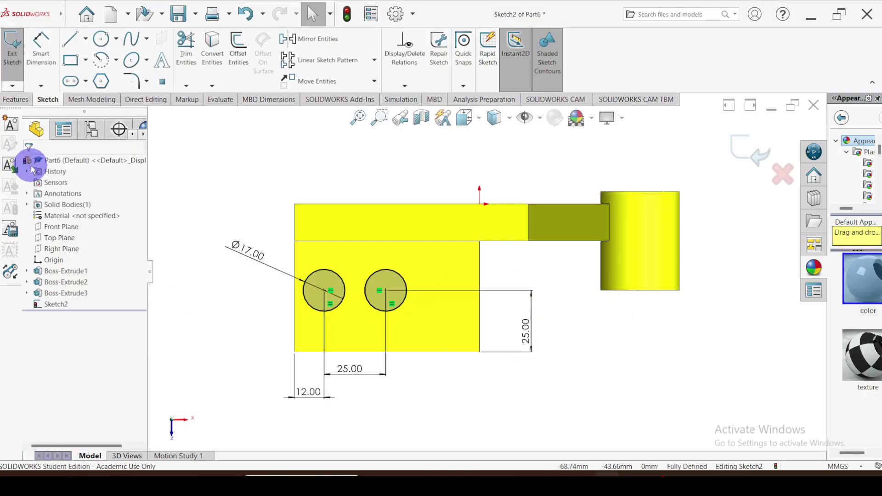
Cut the two circles through the base with an Extruded Cut set to Through All
left_click(17, 99)
left_click(166, 46)
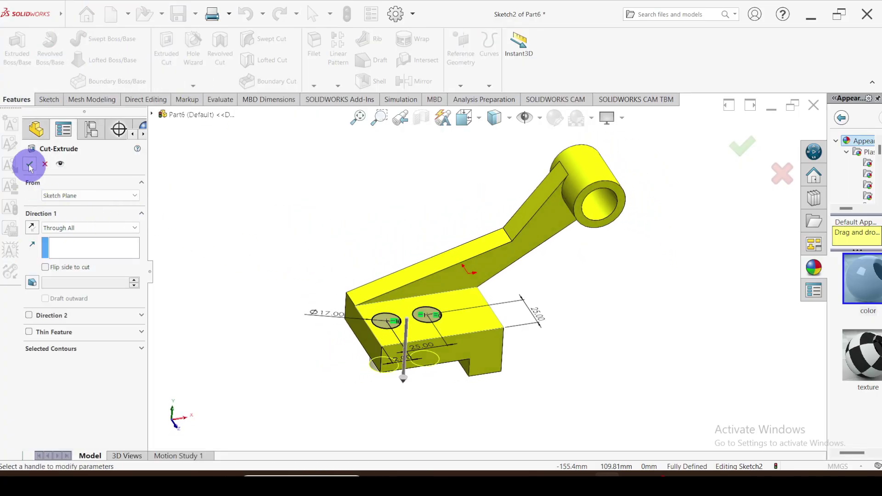
left_click(30, 164)
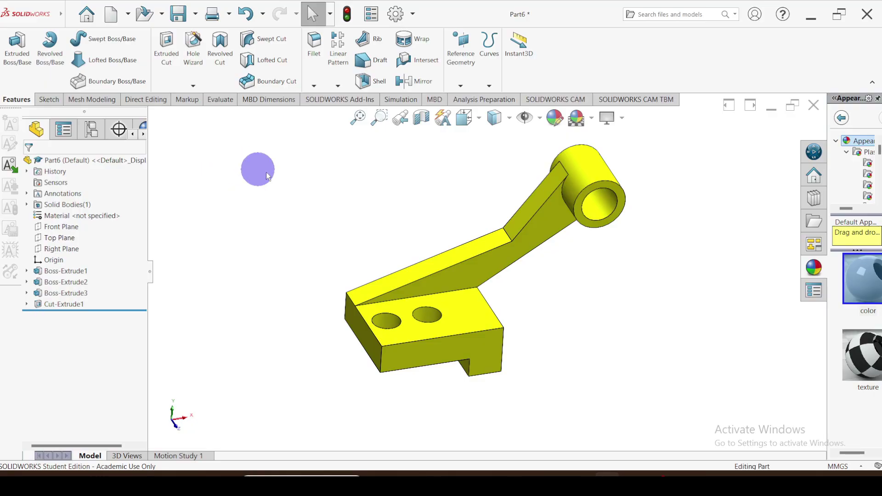
Apply a nickel appearance to the inner faces of the boss bore and both base holes, and inspect the finished bracket
scroll(437, 317, "down", 5)
scroll(487, 338, "up", 4)
middle_click_drag(487, 338, 639, 383)
scroll(766, 175, "down", 3)
left_click(782, 197)
middle_click_drag(529, 276, 385, 237)
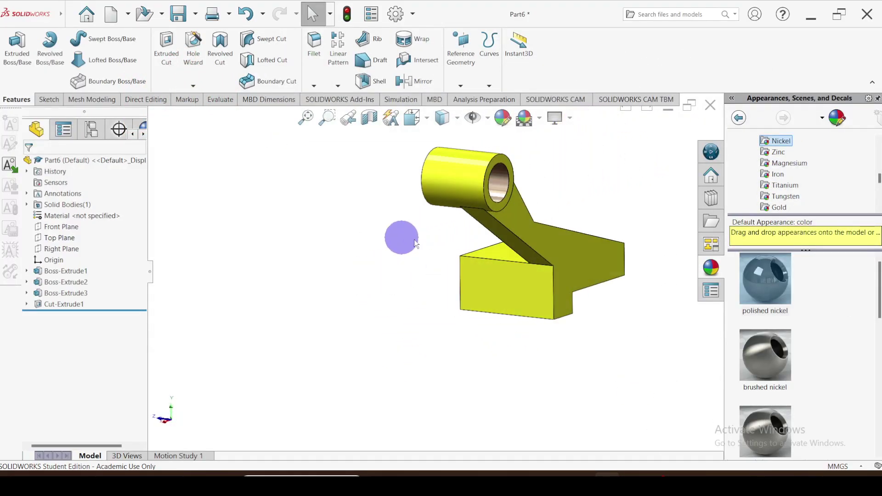
middle_click_drag(600, 243, 408, 320)
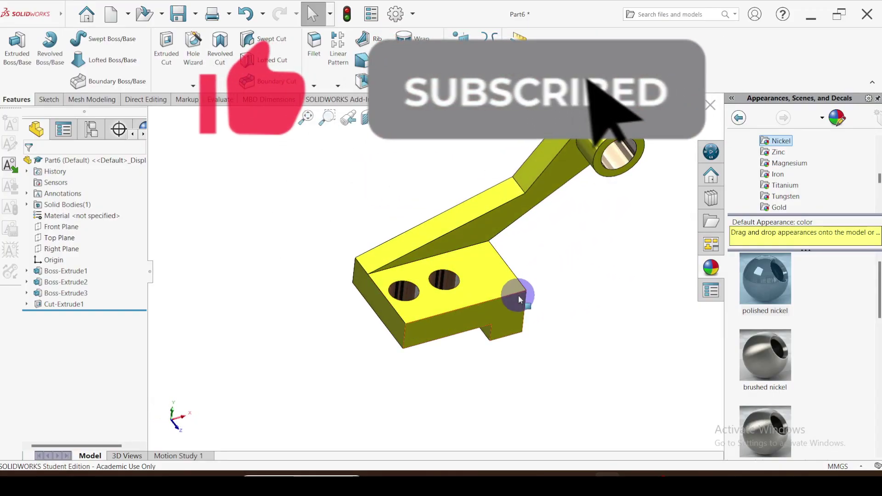
middle_click_drag(528, 308, 455, 276)
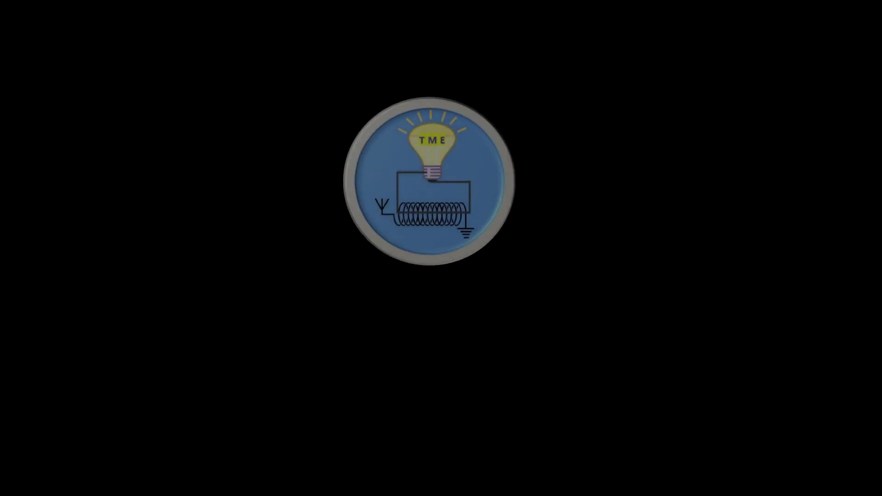